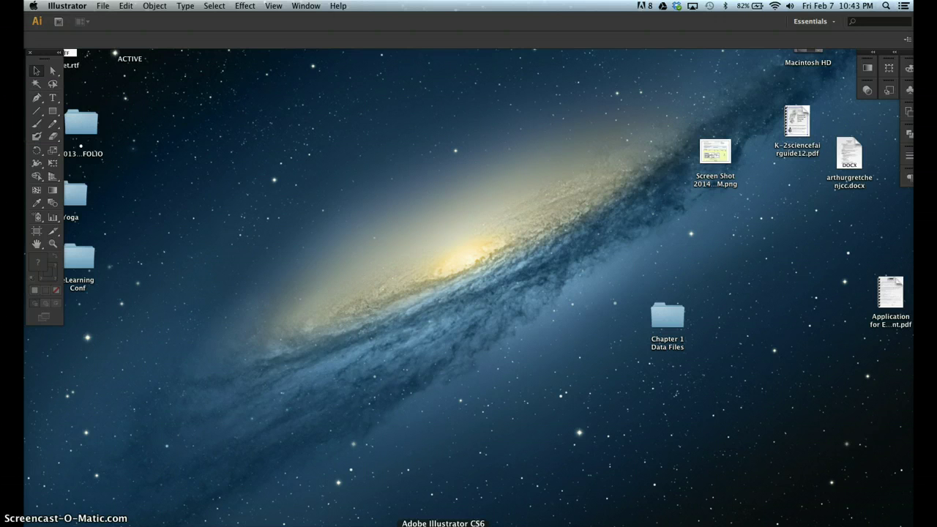
Open AI 1-5.ai from the Chapter 1 Data Files folder on the Desktop and enlarge its document window to fill the screen.
left_click(105, 6)
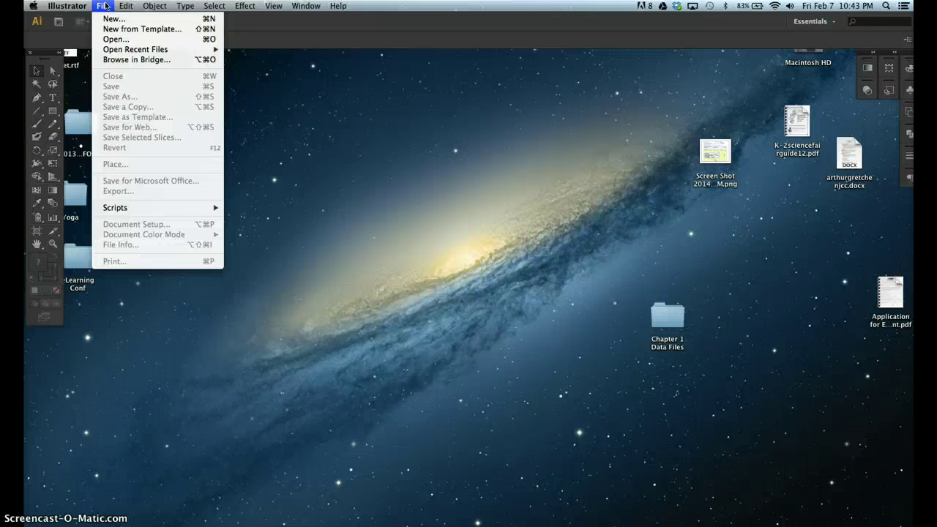
left_click(111, 38)
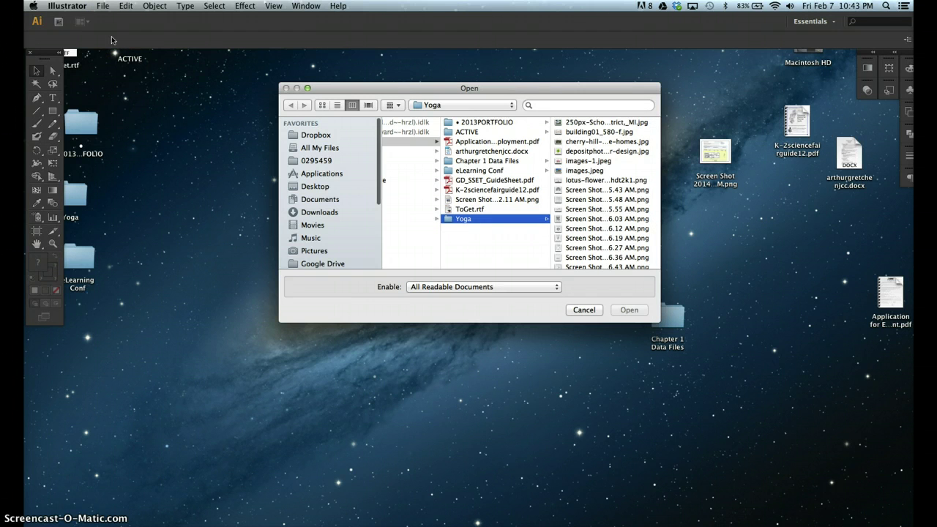
left_click(313, 186)
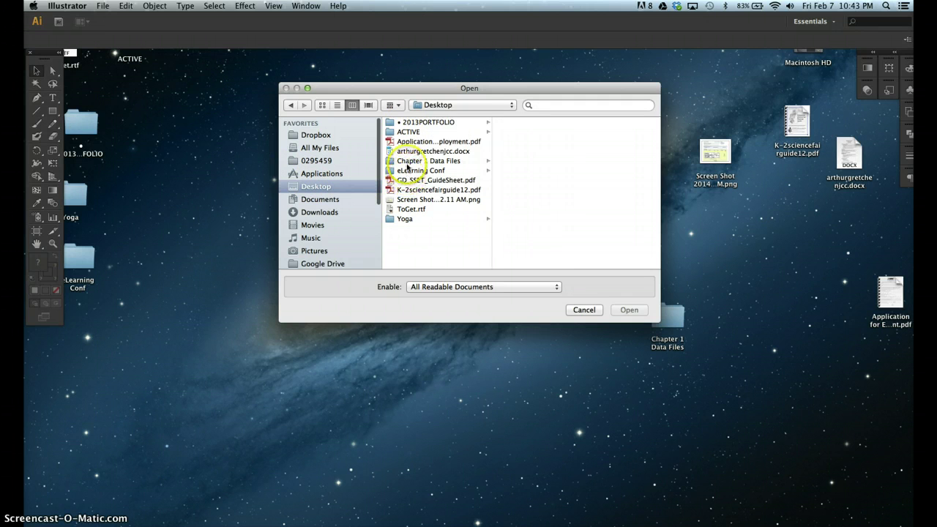
left_click(407, 164)
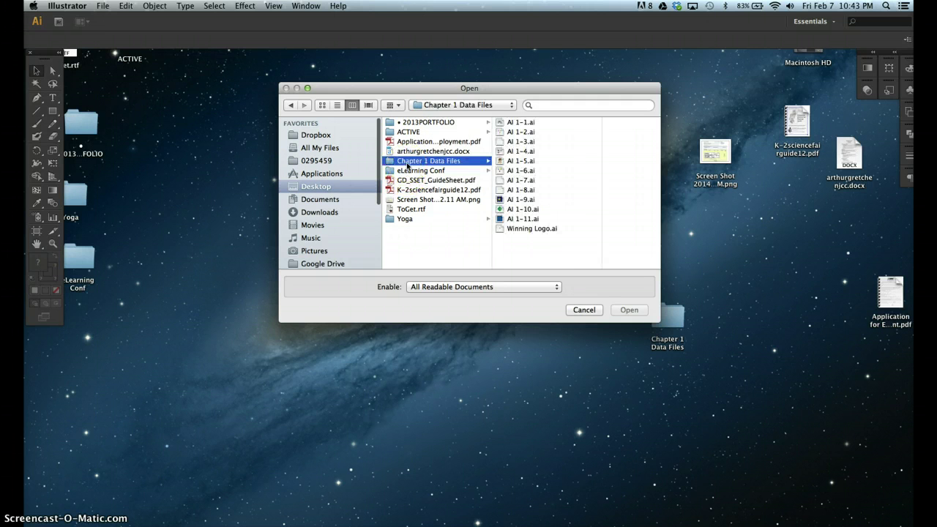
left_click(520, 161)
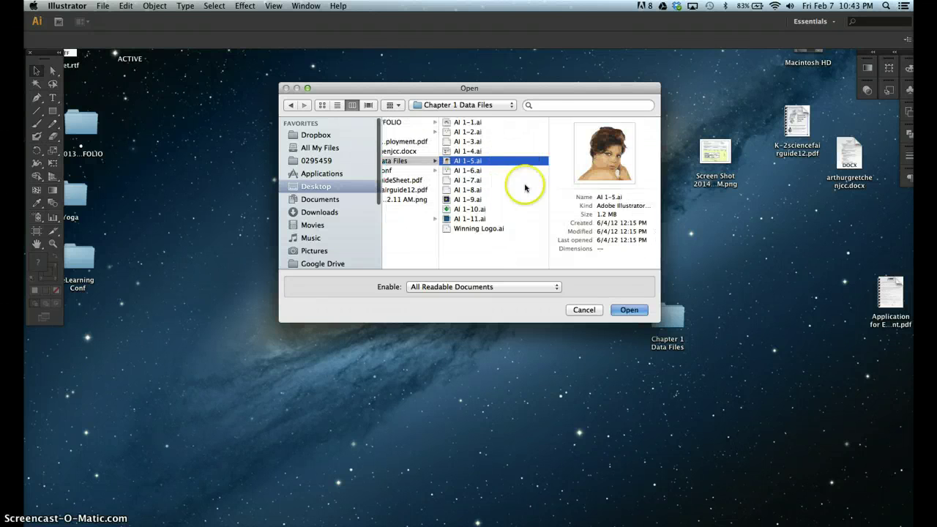
left_click(624, 309)
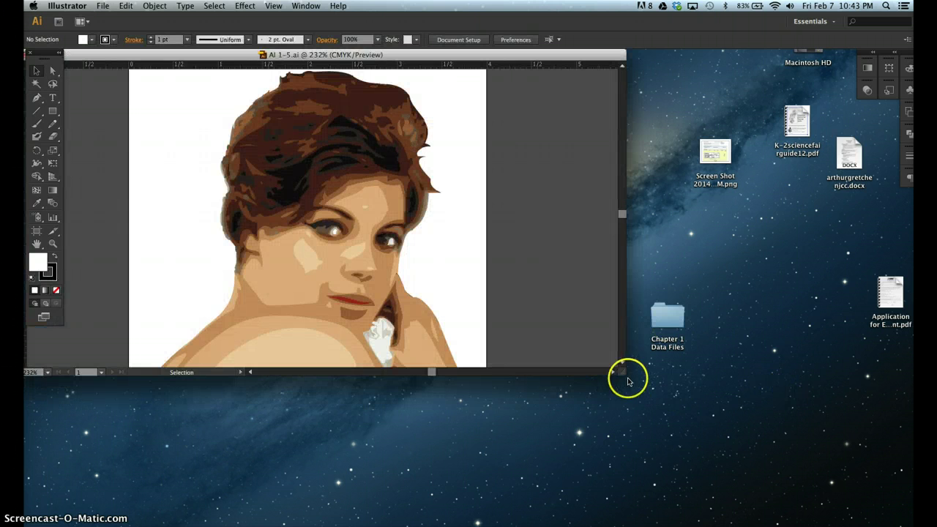
left_click_drag(624, 372, 913, 526)
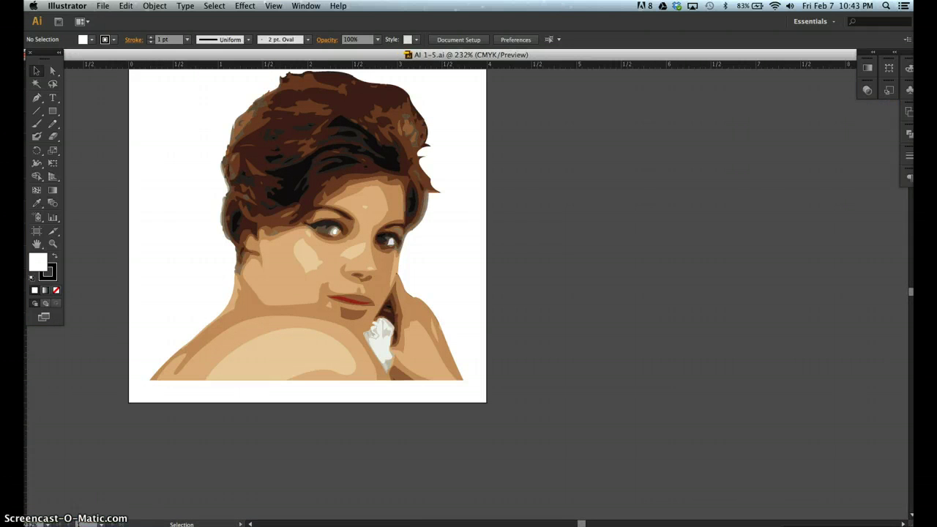
left_click(656, 284)
Apply the Essentials workspace and look through the list of available workspaces.
left_click(315, 6)
mouse_move(317, 48)
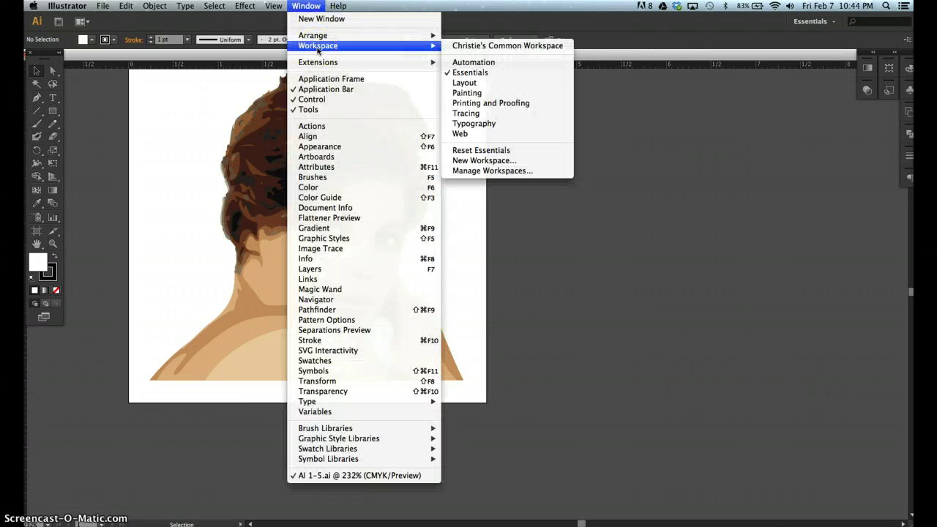
left_click(466, 72)
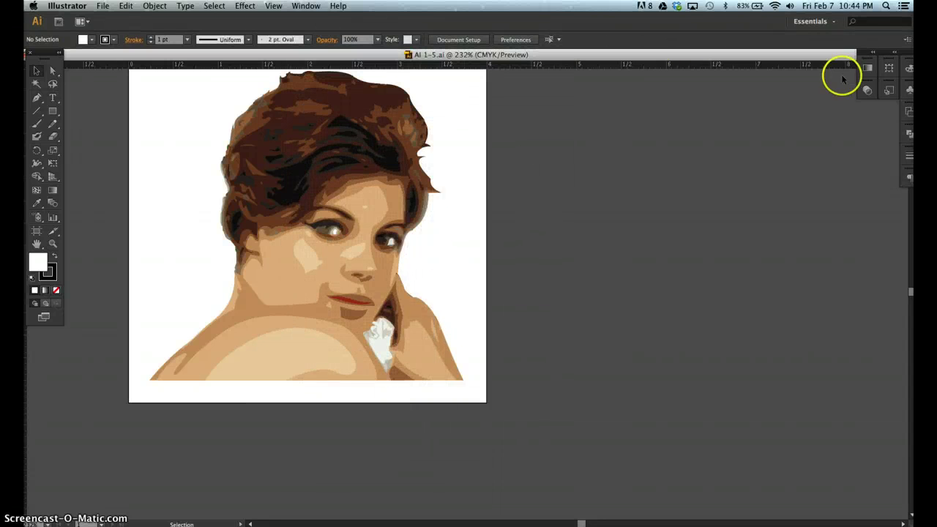
left_click(817, 22)
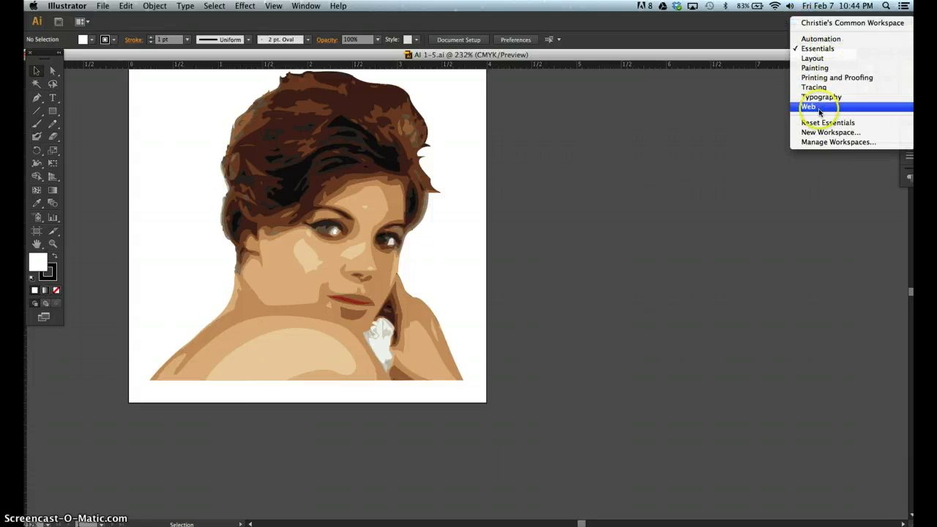
left_click(751, 22)
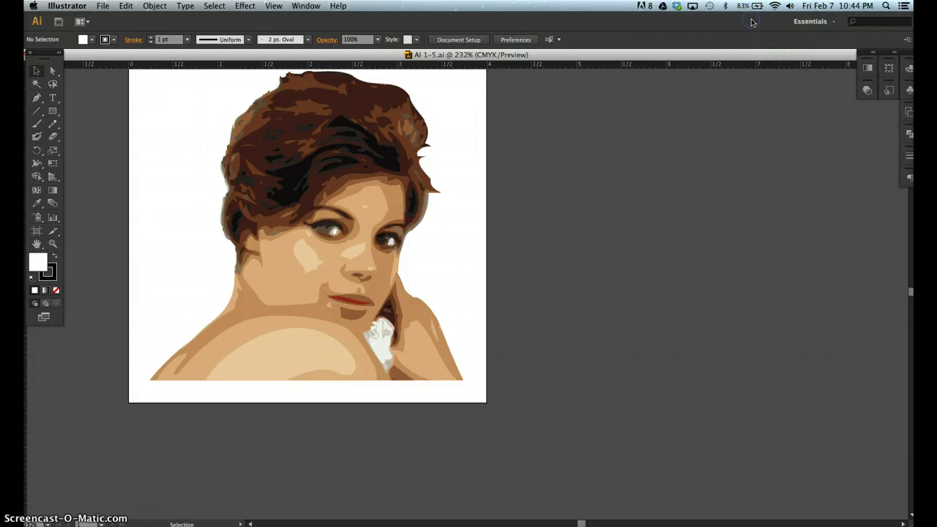
Toggle the Tools panel between its single-column and two-column layouts.
left_click(57, 54)
left_click(42, 54)
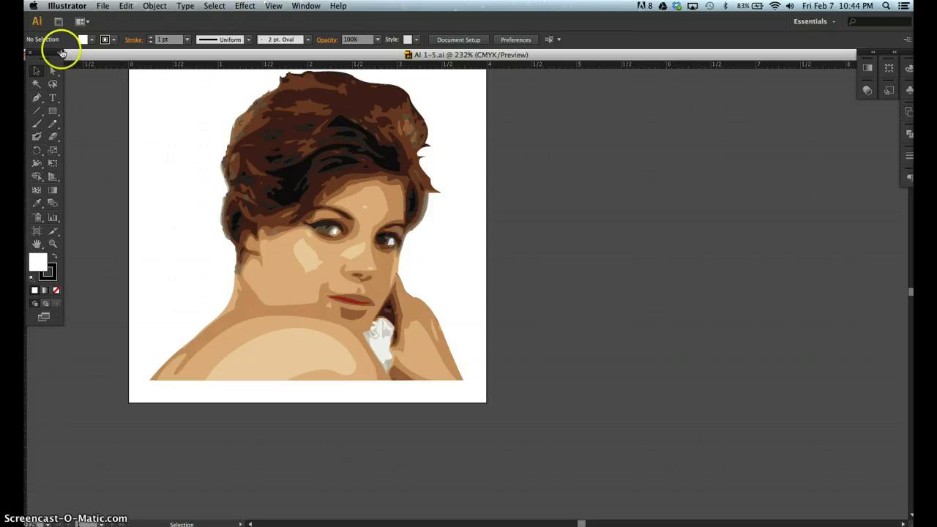
left_click(59, 54)
left_click(41, 53)
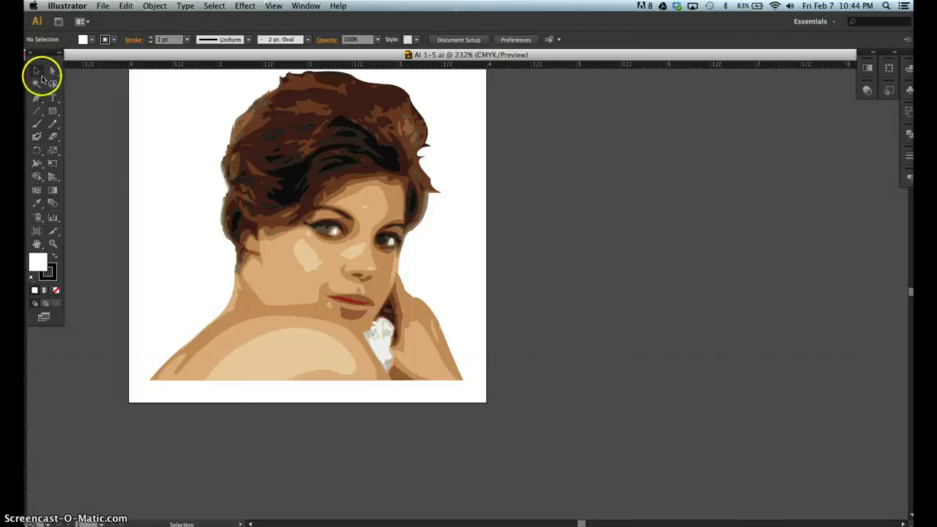
Tear off the group of Type tools as a floating panel and place it over the upper part of the artwork.
left_click(56, 99)
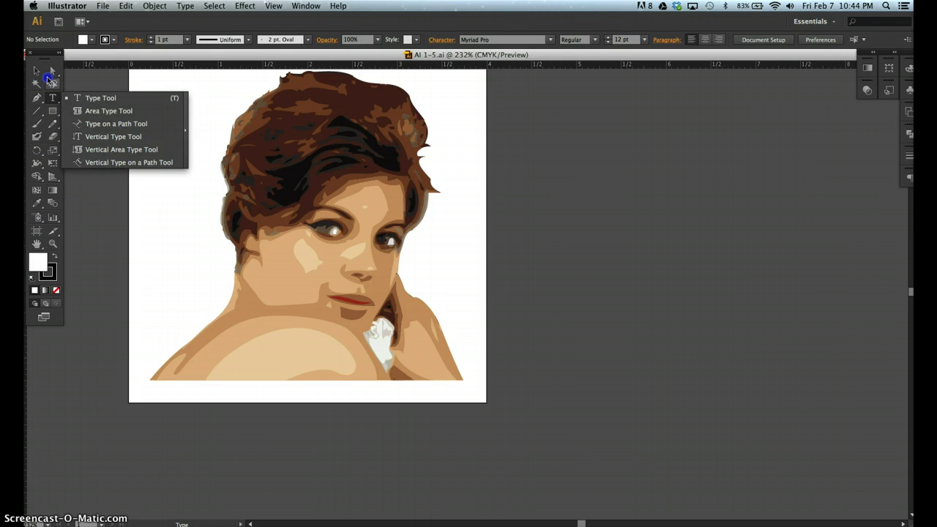
left_click(185, 132)
left_click_drag(113, 98, 206, 78)
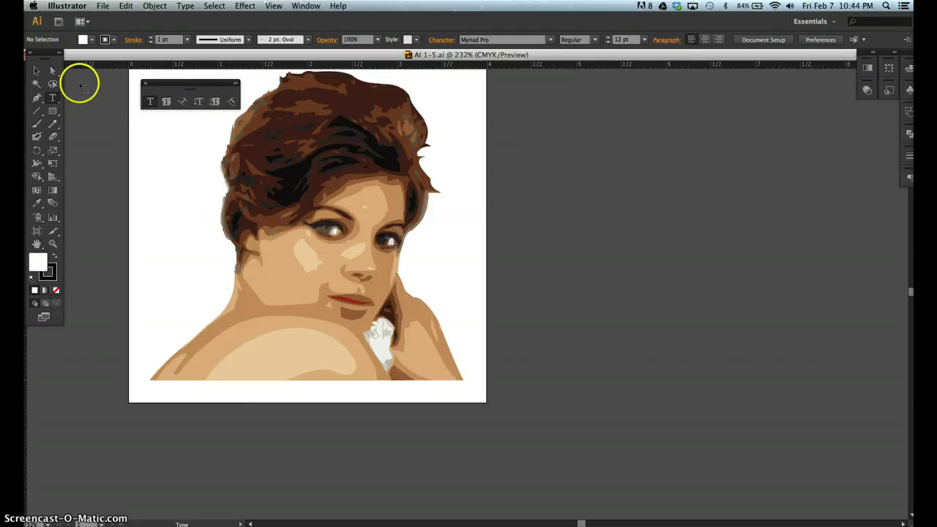
Show the hidden tools grouped under the Direct Selection tool and the Eraser tool.
left_click(52, 73)
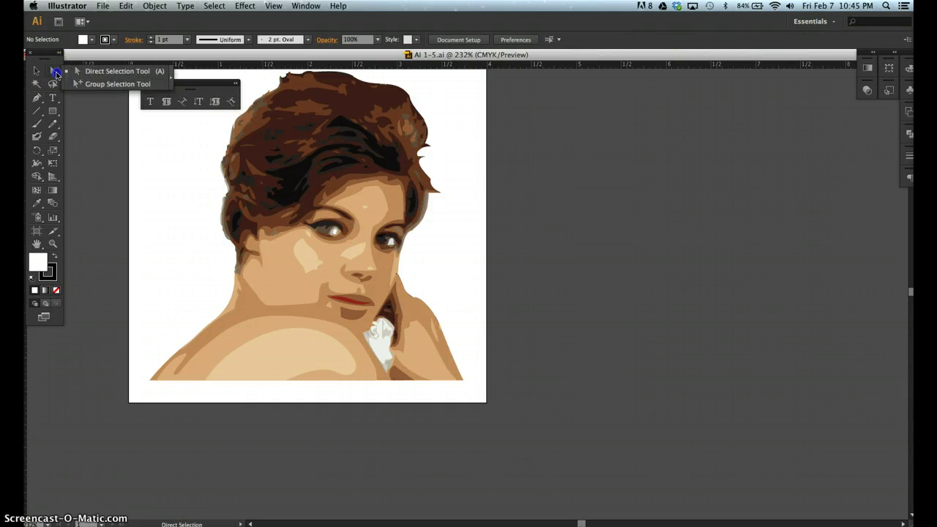
left_click(55, 137)
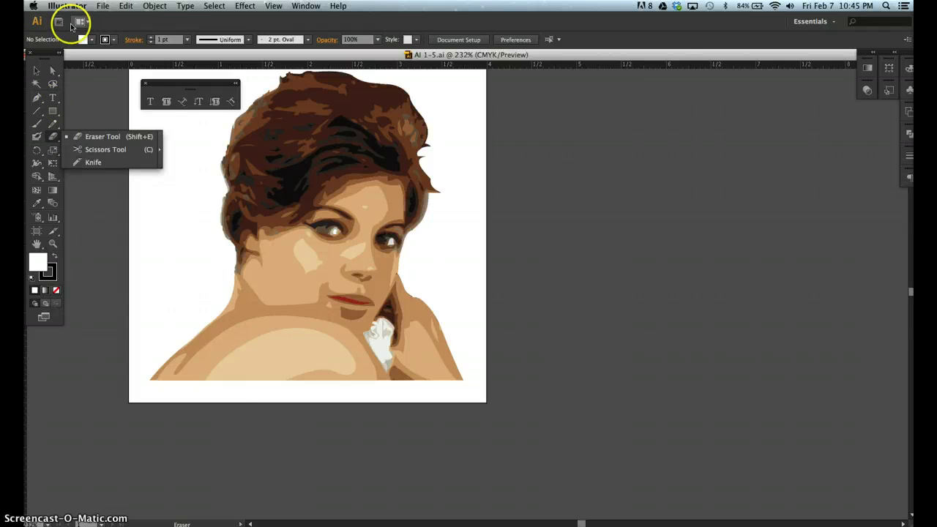
Check the Show Tool Tips option in the General preferences and accept the settings.
left_click(126, 6)
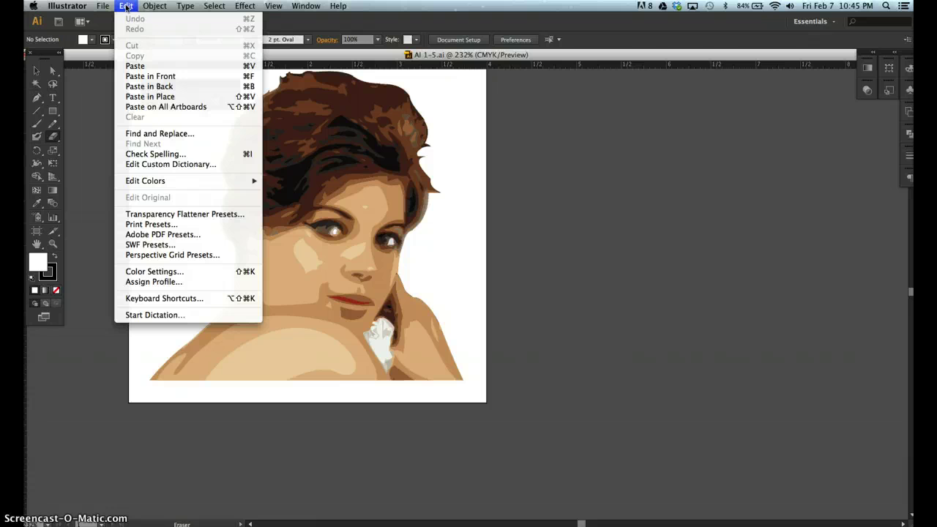
mouse_move(63, 6)
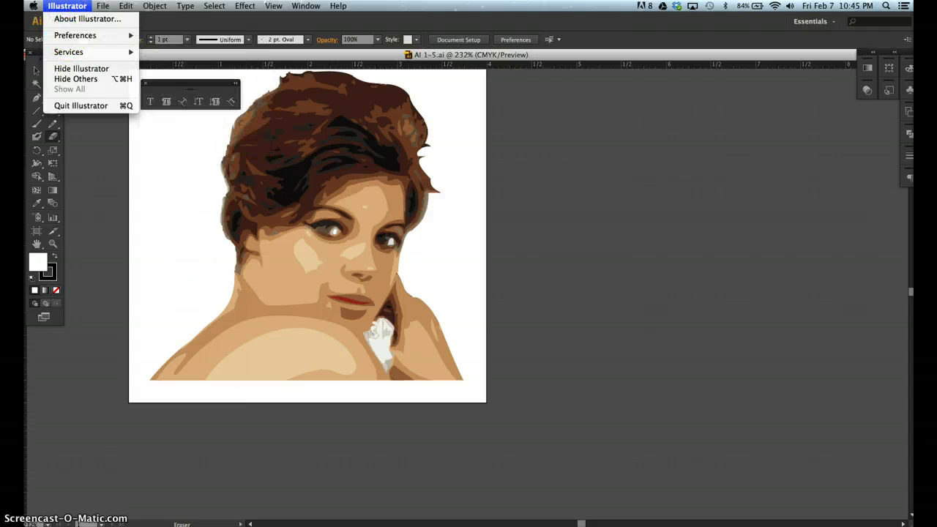
mouse_move(75, 36)
left_click(74, 40)
mouse_move(126, 6)
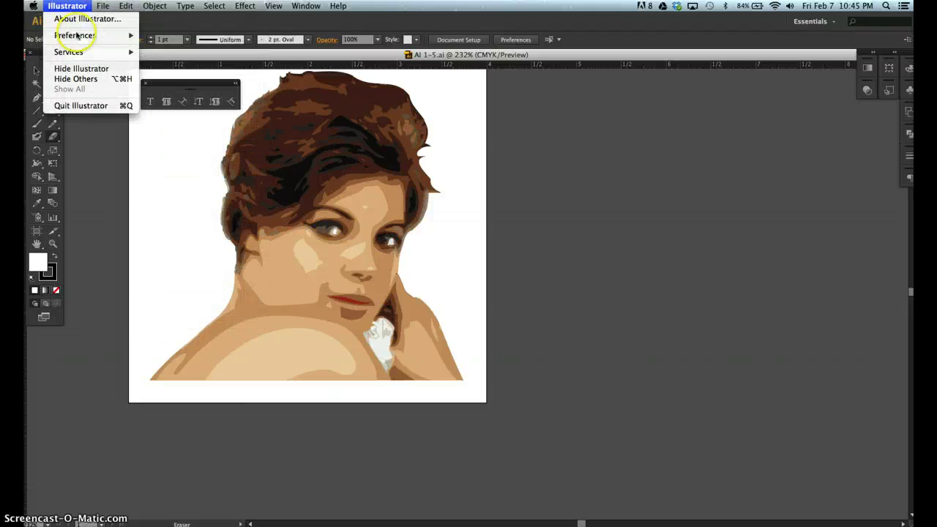
mouse_move(78, 39)
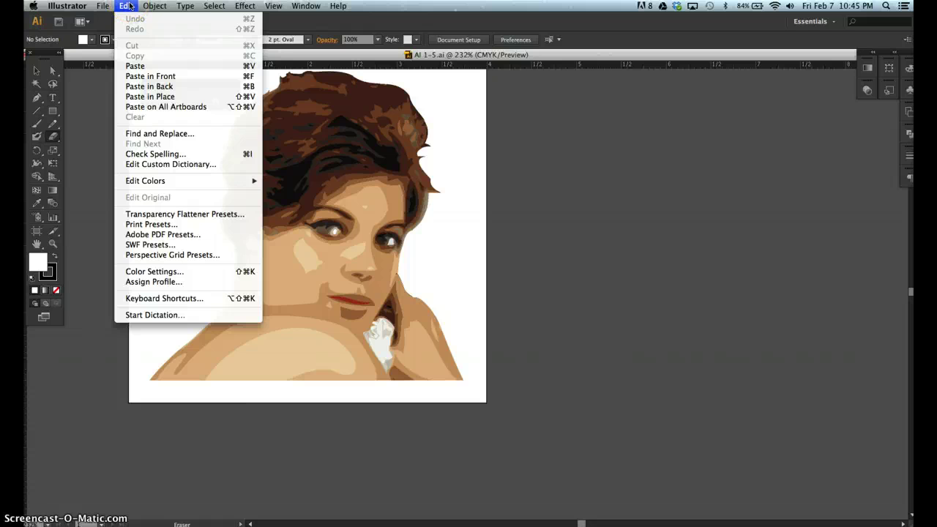
left_click(76, 36)
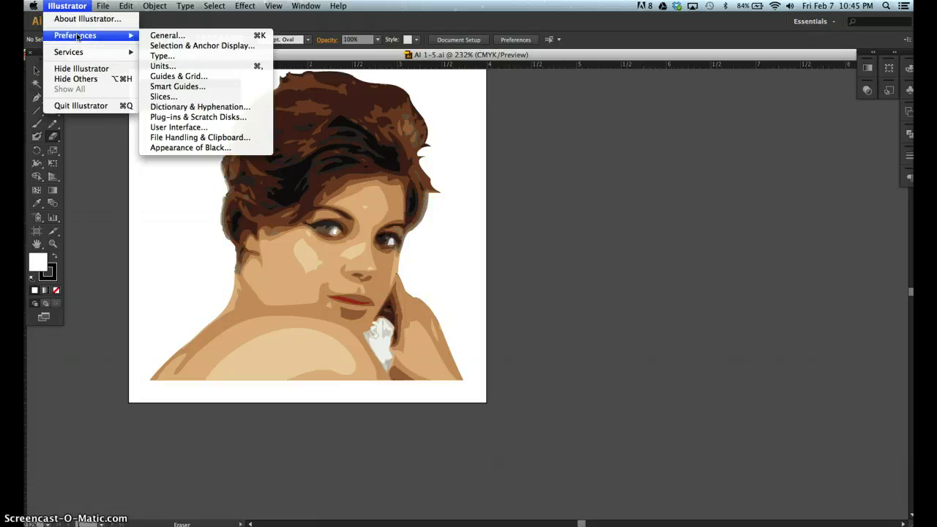
left_click(162, 36)
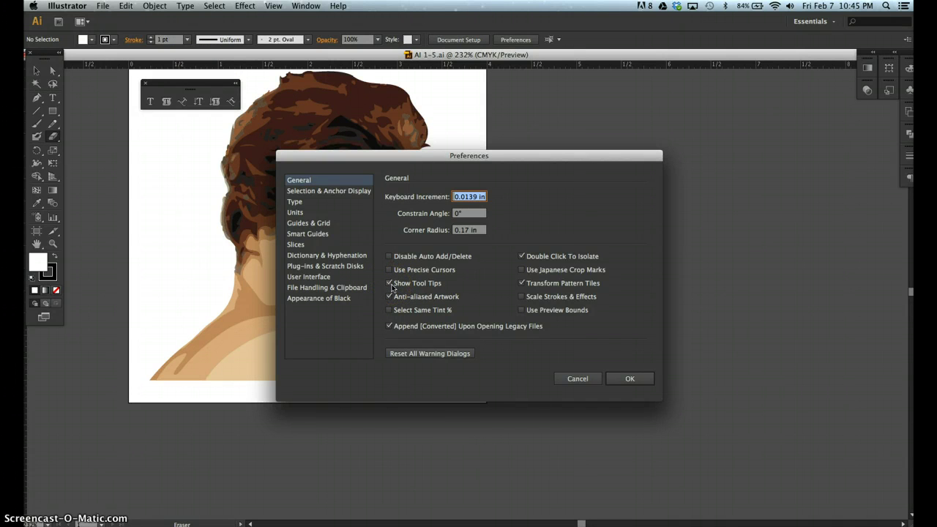
left_click(630, 379)
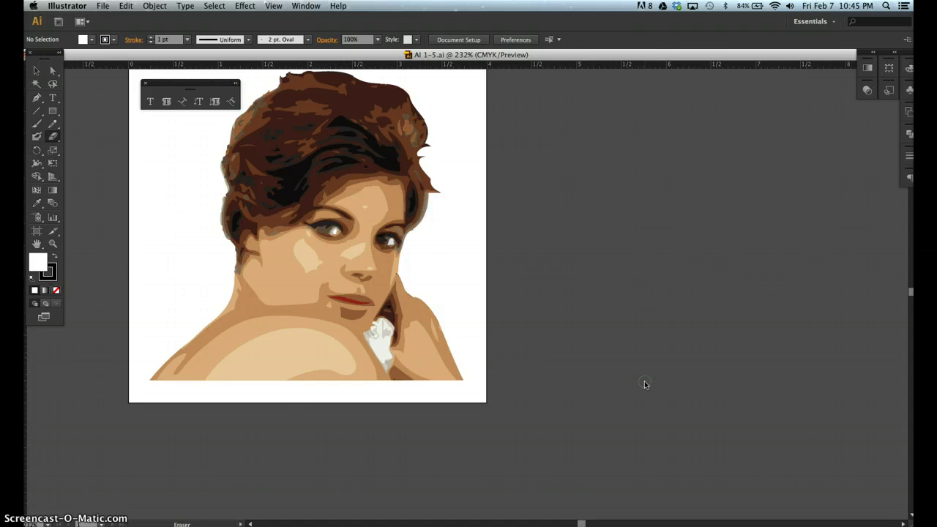
Examine the tool tips for the Direct Selection tool, the Gradient panel, the document options and the Selection tool.
left_click(53, 71)
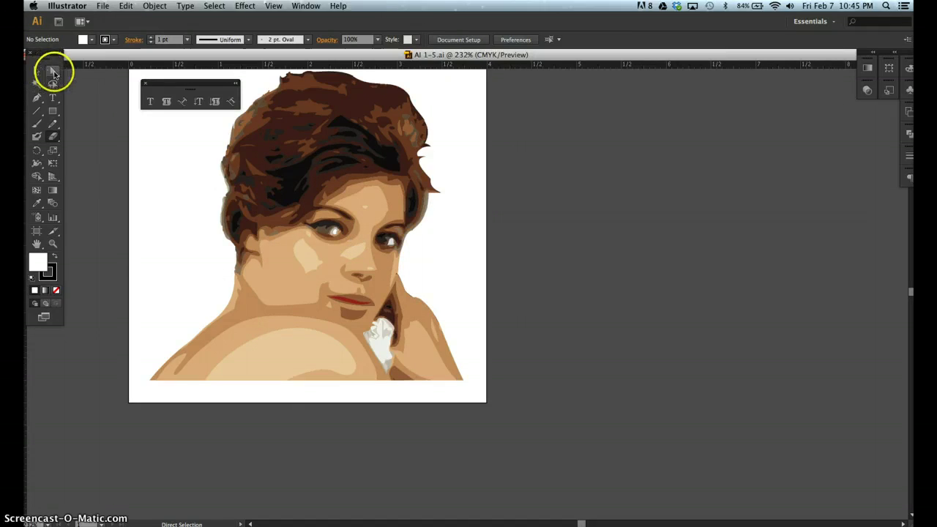
left_click(53, 73)
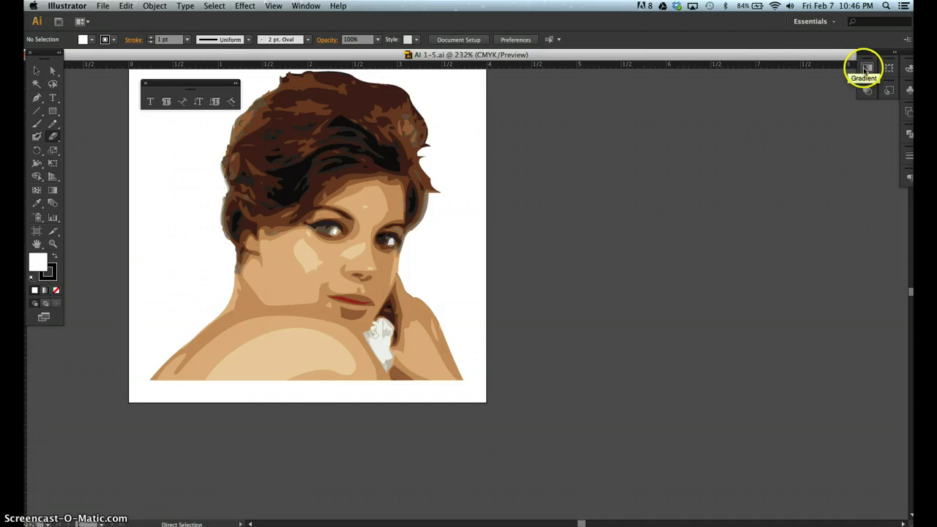
left_click(450, 41)
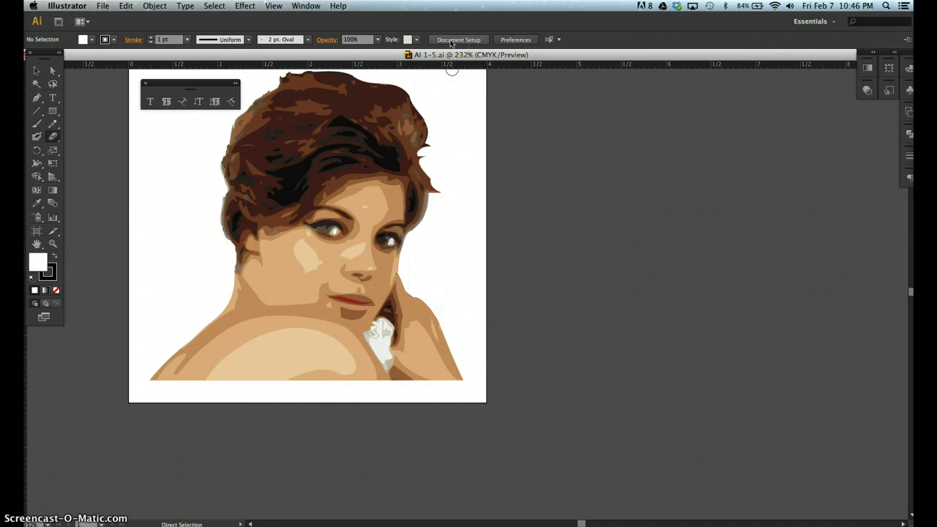
left_click(393, 39)
left_click(37, 71)
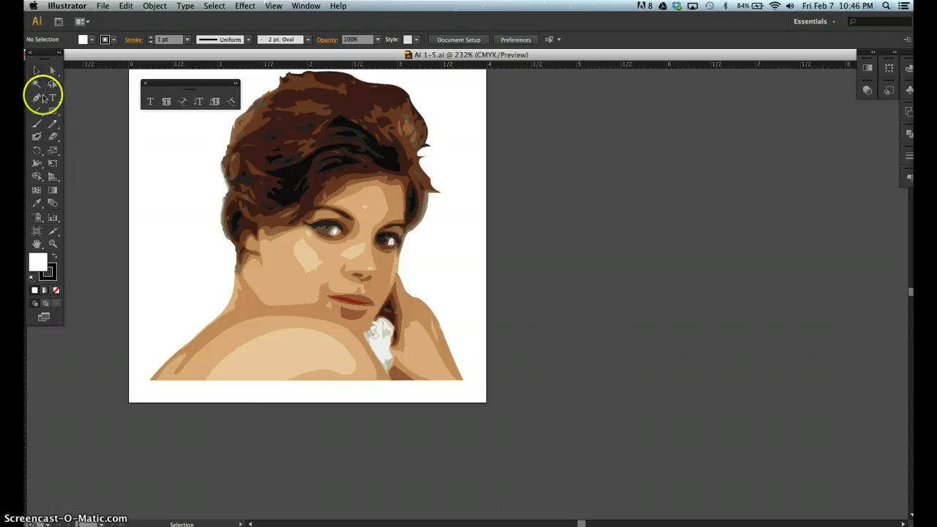
left_click(37, 70)
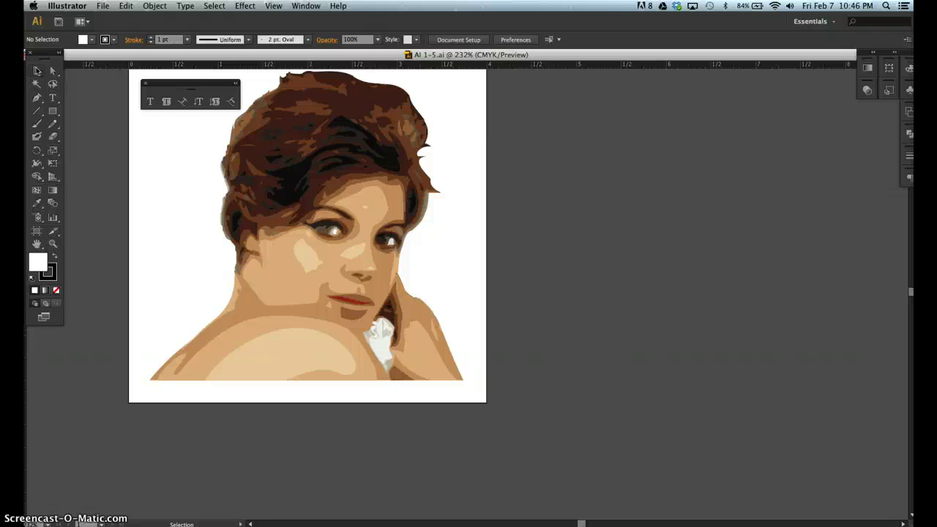
left_click(37, 71)
left_click(37, 71)
Activate the Type, Eyedropper, Hand, Zoom and Direct Selection tools one after another.
key("t")
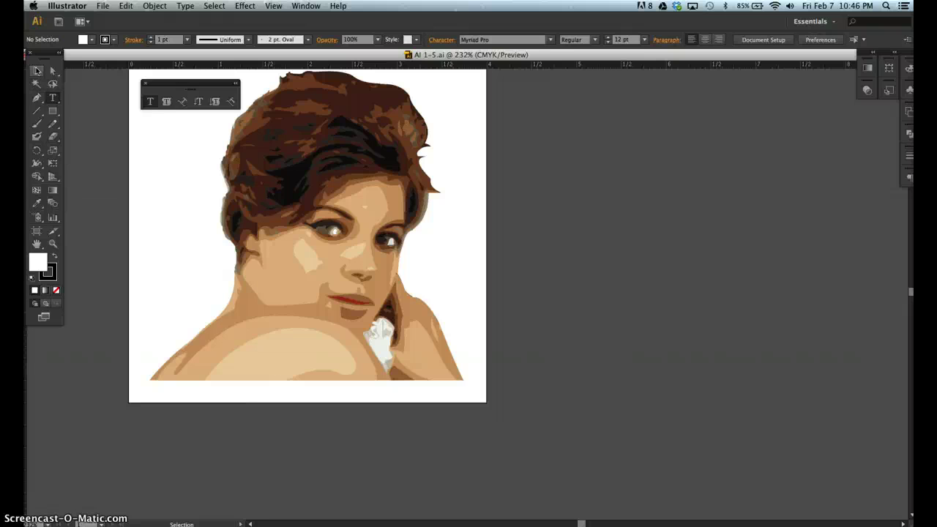
key("i")
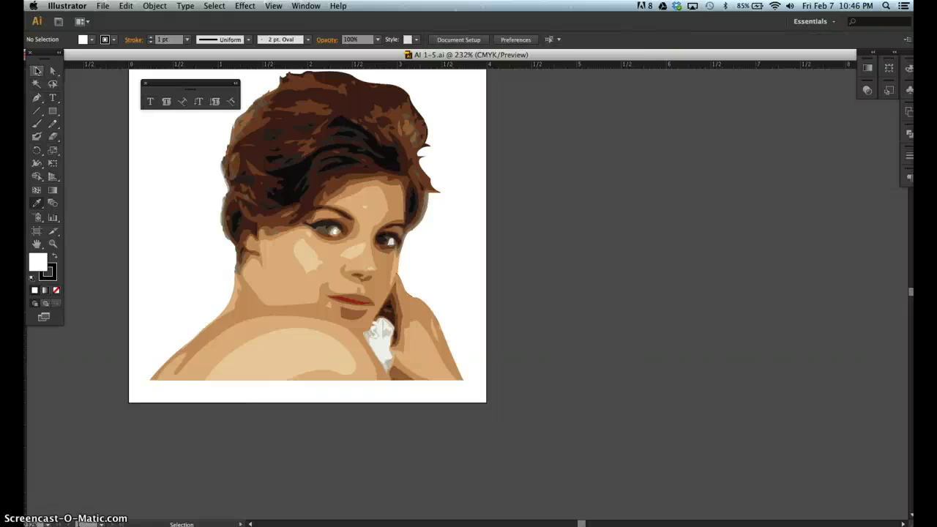
key("h")
key("z")
key("a")
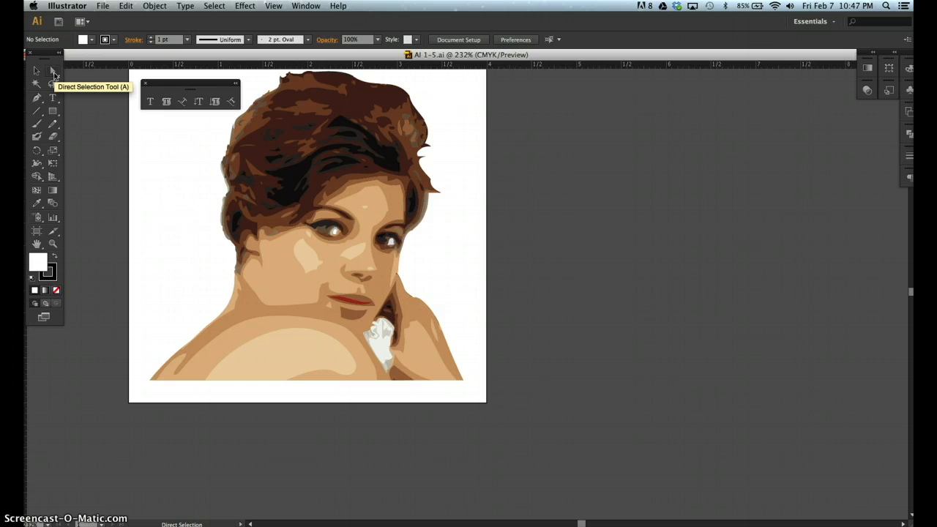
Hide all panels around the artwork and show them again.
key("Tab")
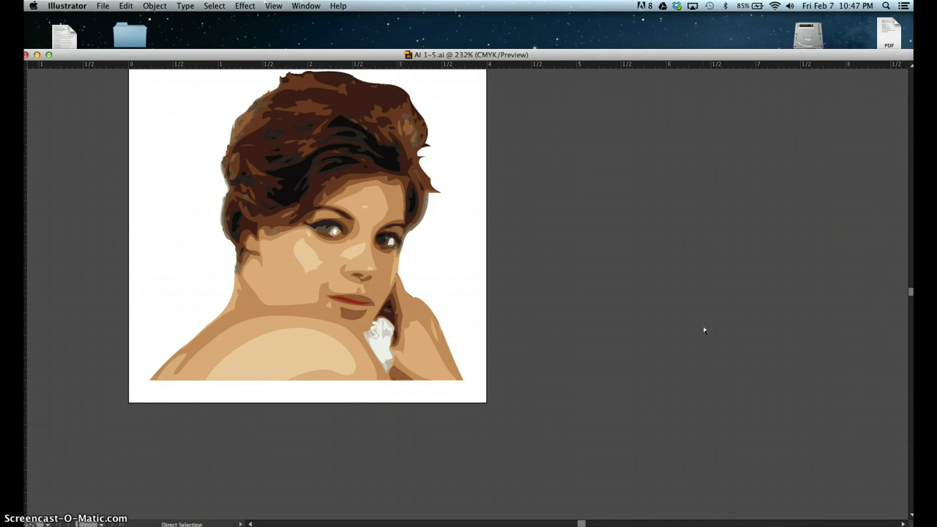
key("Tab")
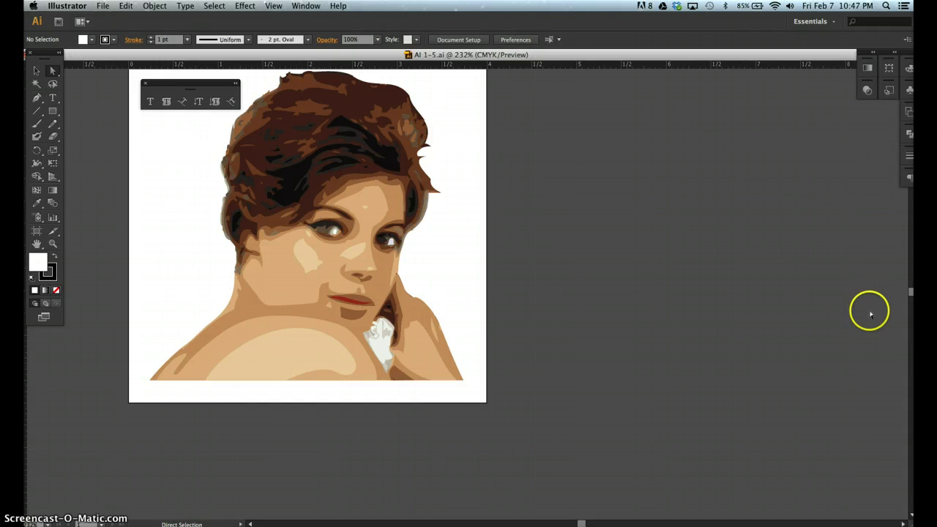
Expand and collapse the docked Color panel and pull it out of the dock as a floating panel beside the artwork.
left_click(910, 70)
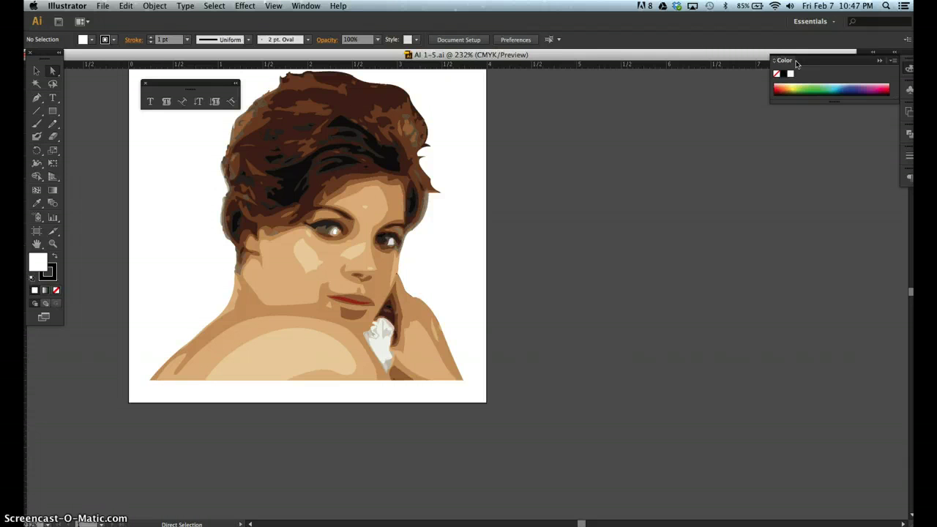
left_click(880, 64)
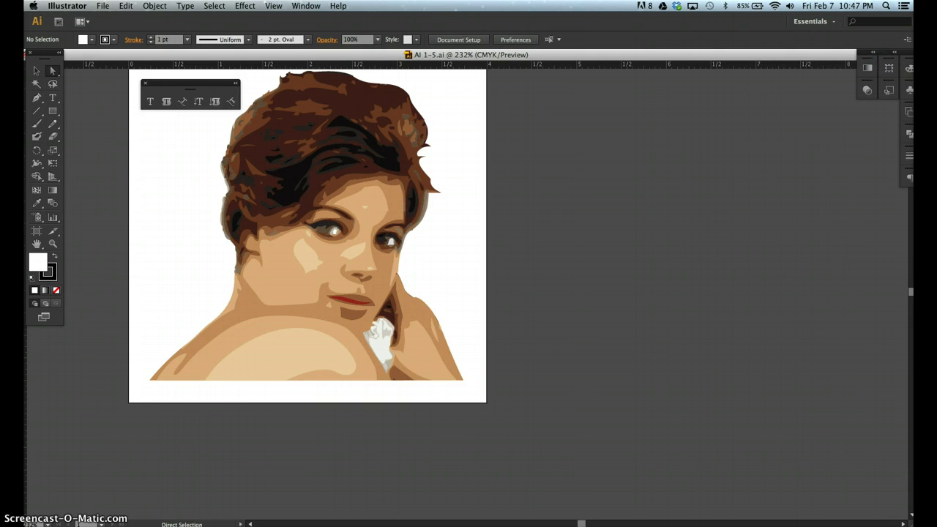
left_click(908, 68)
left_click(879, 63)
left_click(908, 68)
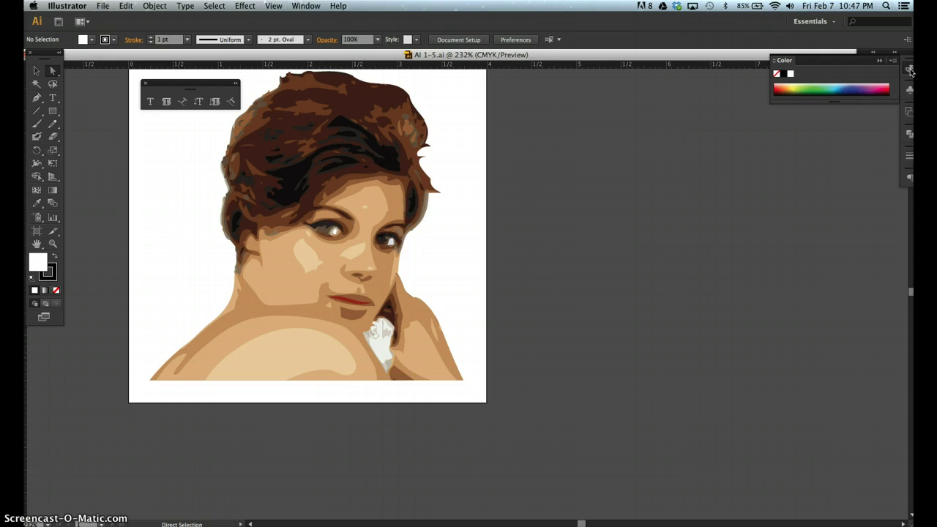
left_click_drag(908, 69, 566, 138)
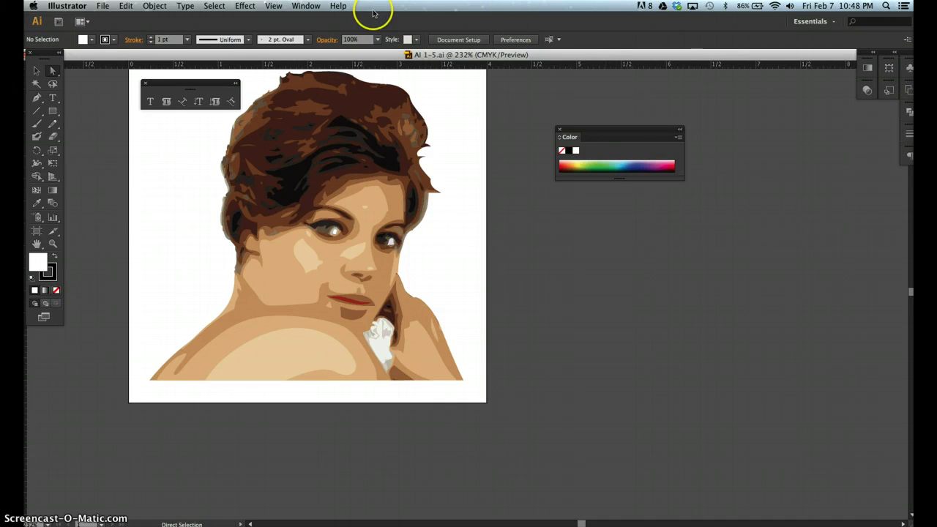
Show the Swatches panel, dock it to the side of the floating Color panel, and reattach it beneath Color.
left_click(316, 7)
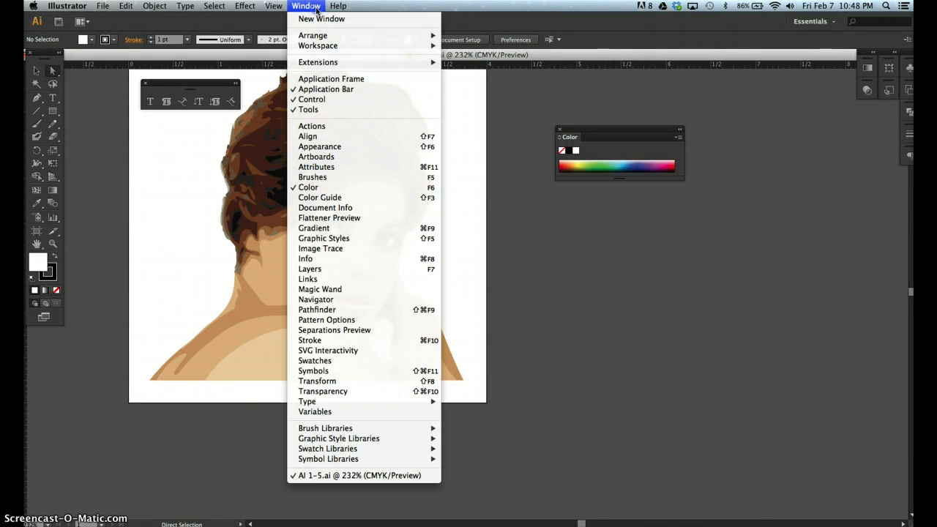
left_click(325, 363)
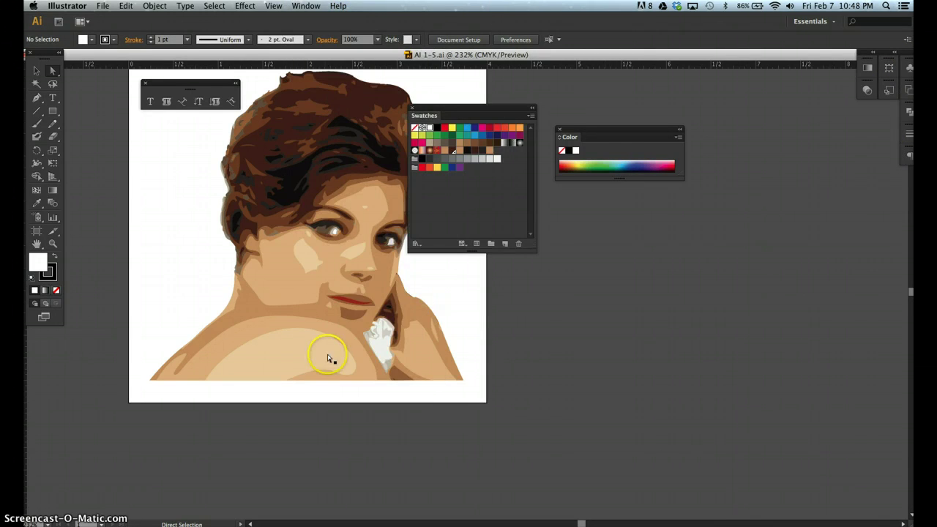
left_click_drag(424, 109, 568, 201)
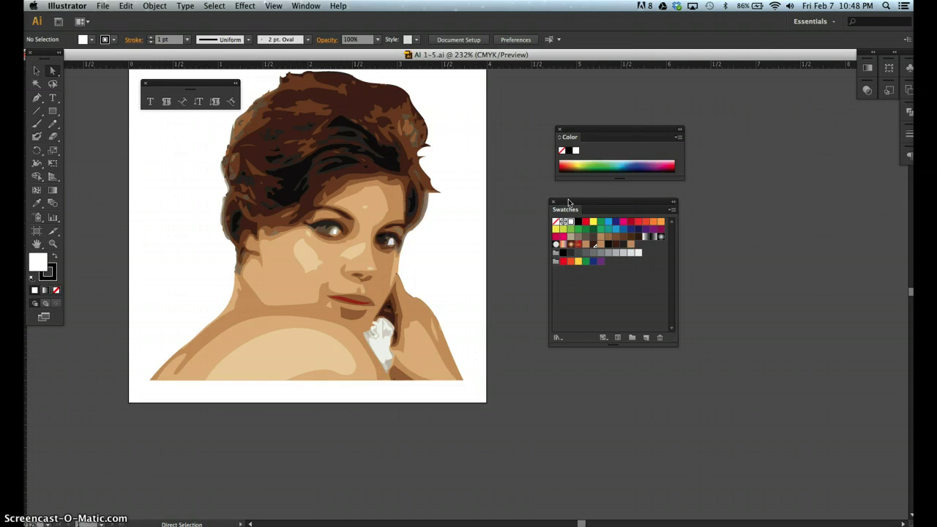
left_click_drag(576, 201, 681, 172)
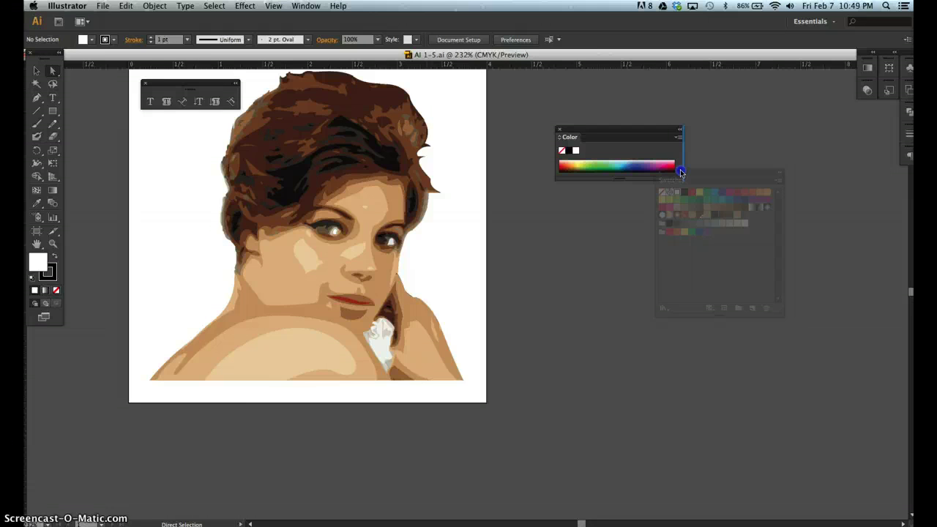
left_click_drag(680, 170, 681, 171)
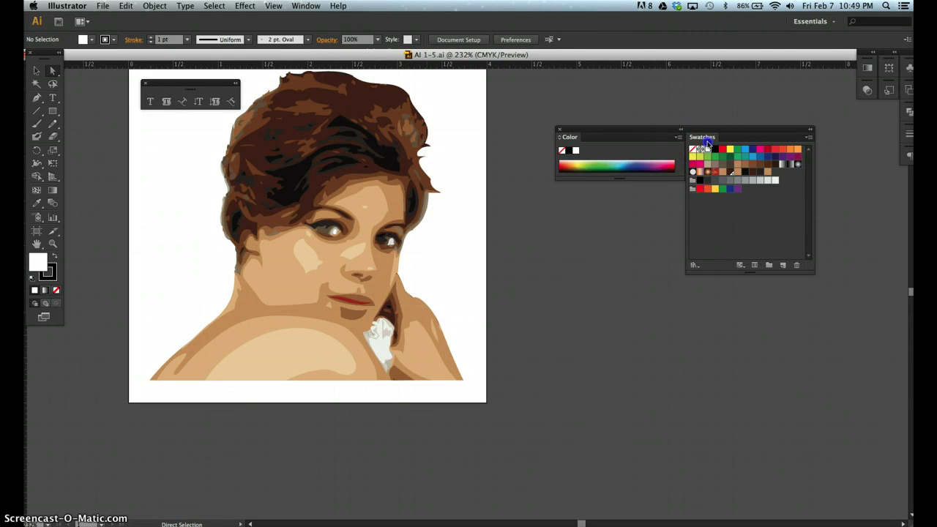
left_click_drag(709, 132, 568, 178)
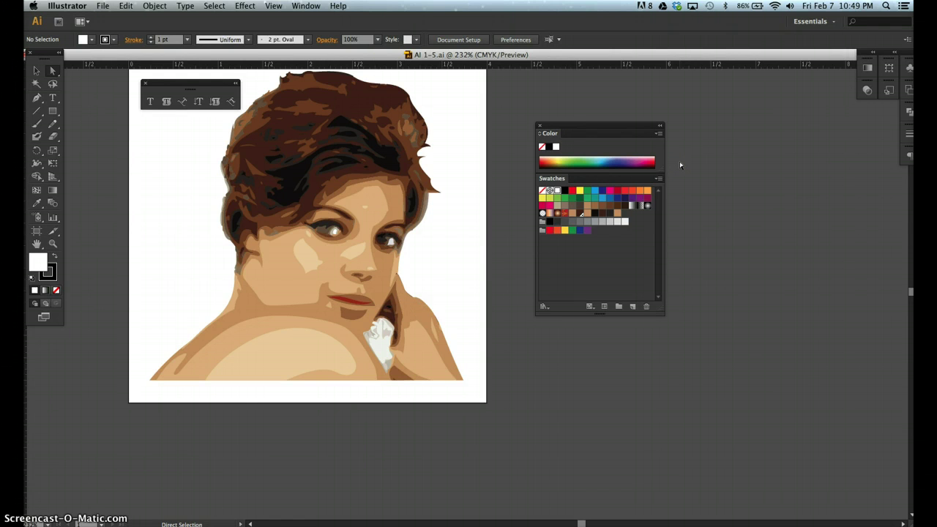
Show the Info panel, compare it with Navigator, and select the dark hair shape to examine its position and dimensions.
left_click(312, 6)
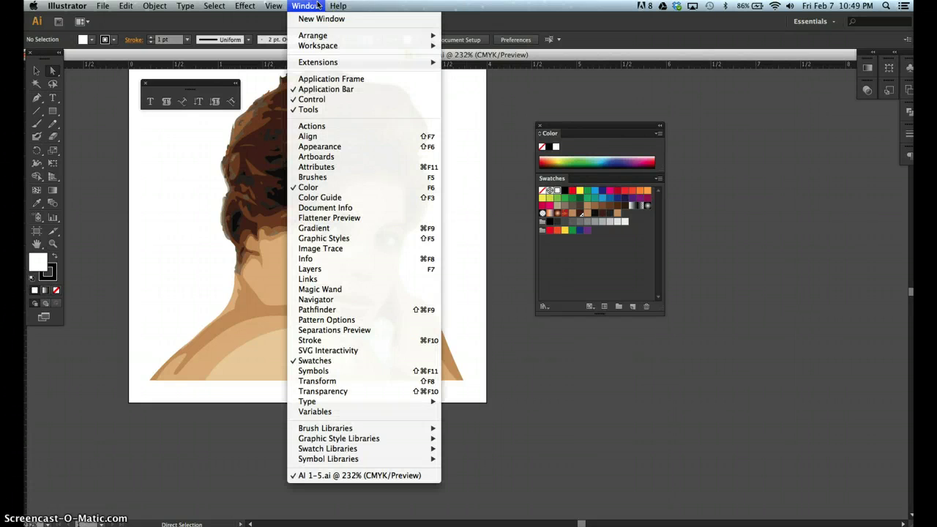
left_click(326, 259)
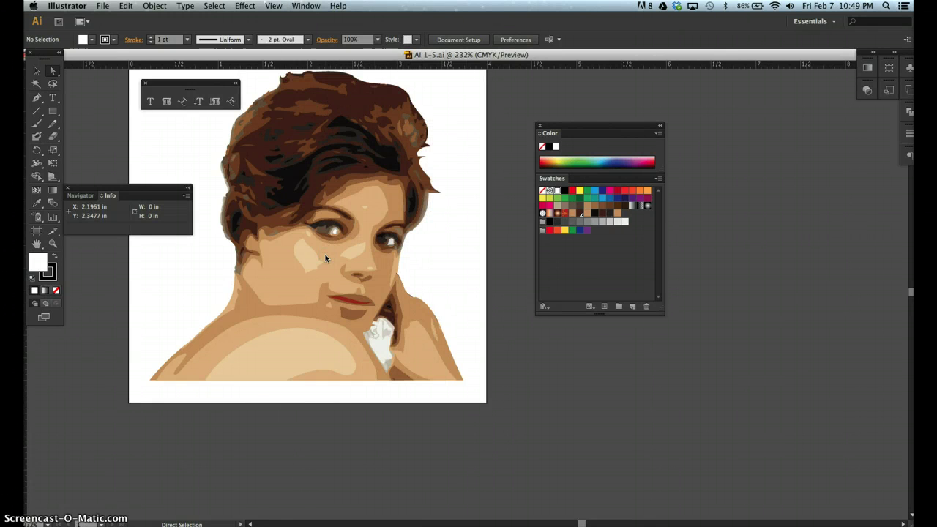
left_click(82, 196)
left_click(107, 196)
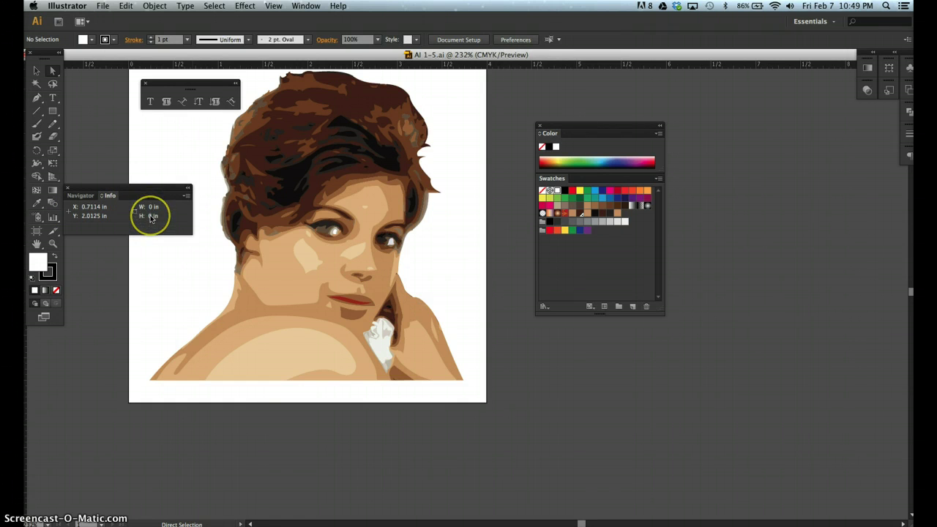
left_click(251, 212)
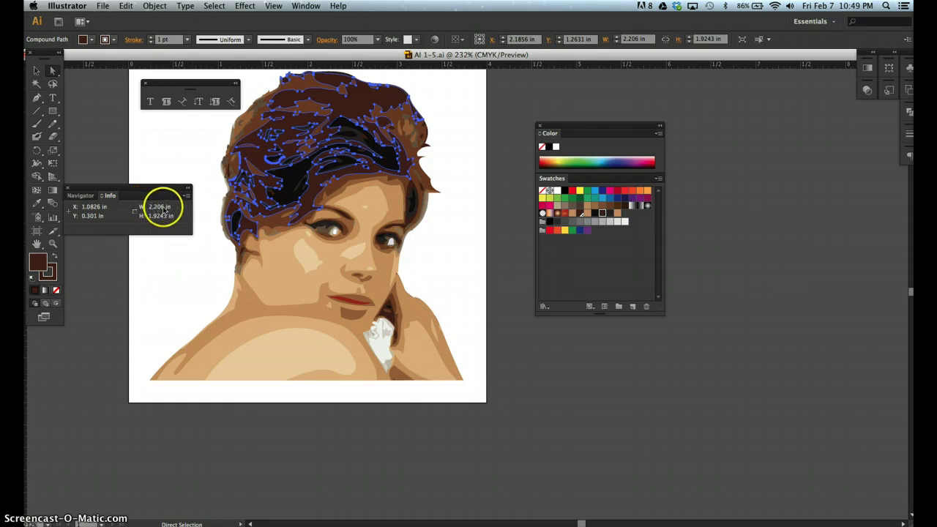
Dock the Info panel beneath Swatches and move the joined Color, Swatches and Info stack farther from the artwork.
left_click(108, 196)
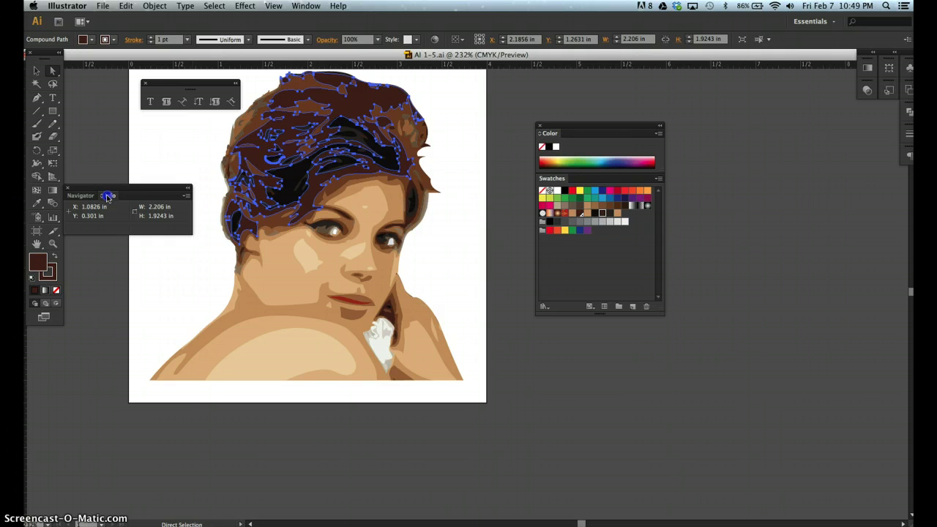
left_click_drag(108, 196, 554, 319)
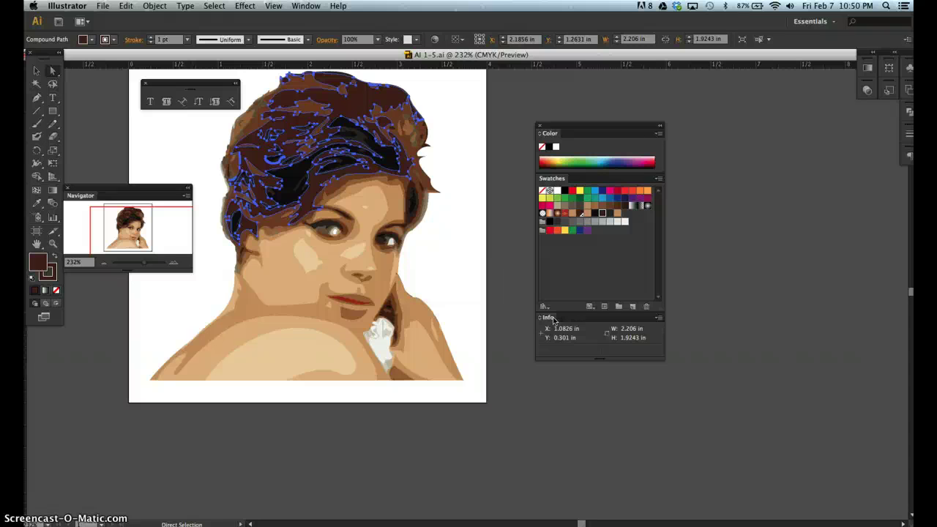
left_click(579, 128)
left_click_drag(579, 129, 698, 140)
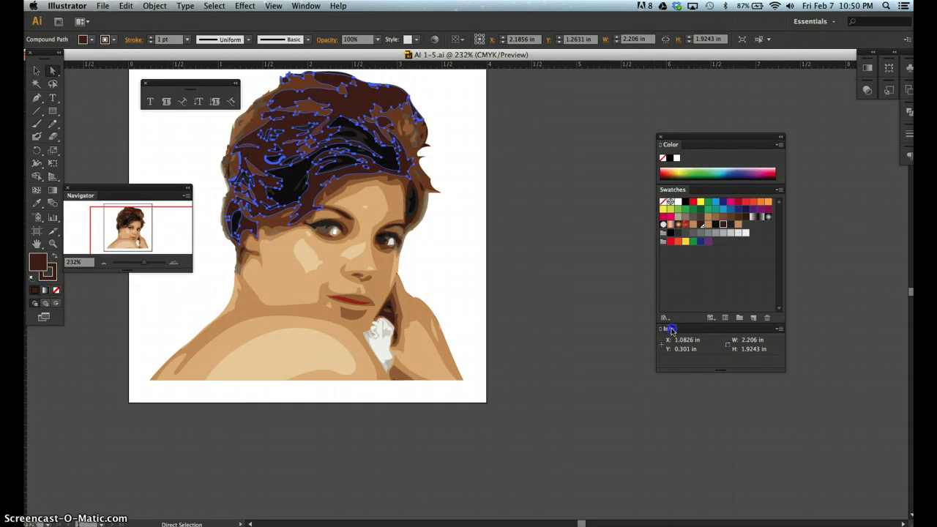
Detach the Info panel from the stack and reset the Essentials workspace.
left_click_drag(670, 329, 530, 140)
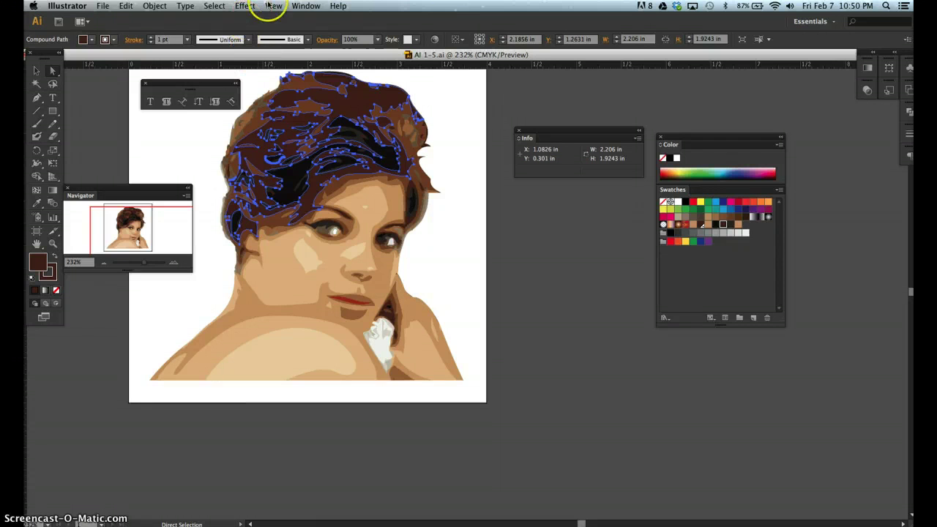
left_click(306, 6)
mouse_move(315, 48)
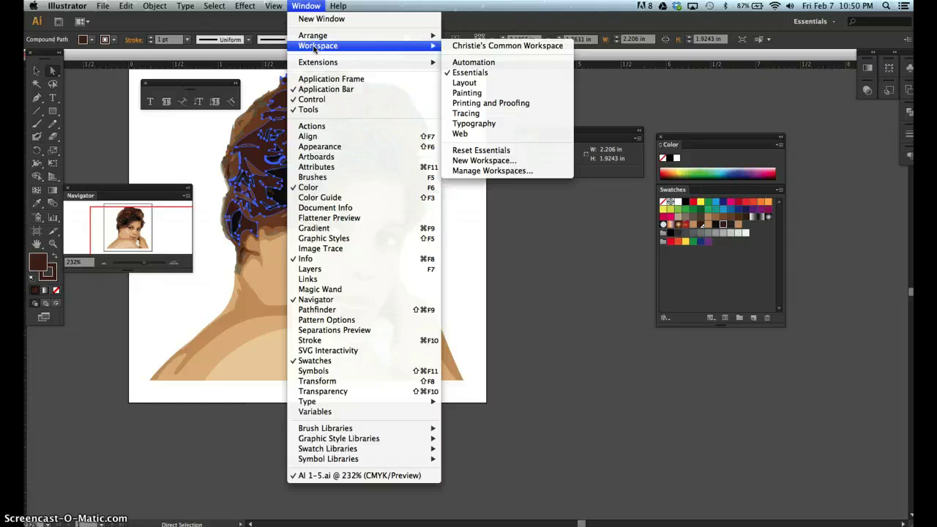
left_click(488, 151)
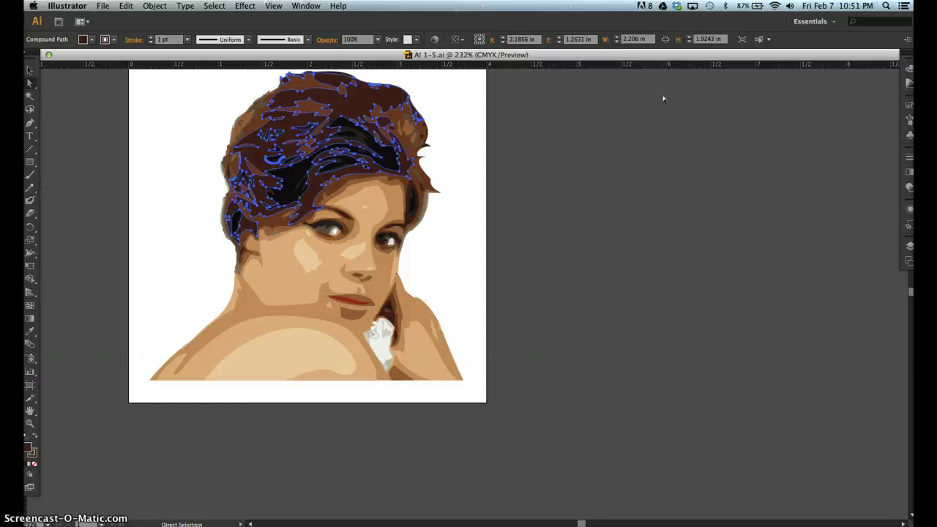
Zoom in on the hair with the Zoom tool and zoom back out to 200%.
key("z")
left_click_drag(314, 94, 314, 195)
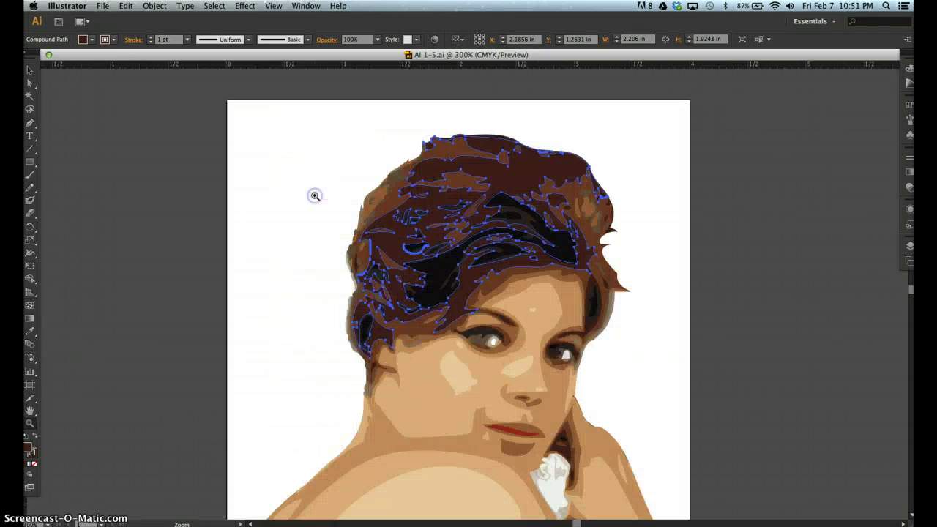
left_click(403, 263)
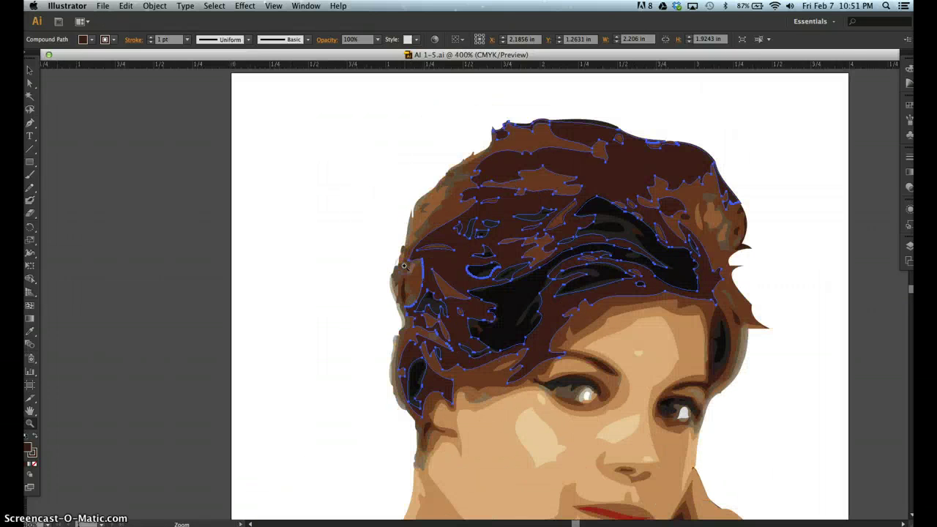
left_click(458, 309)
left_click(456, 312, "alt")
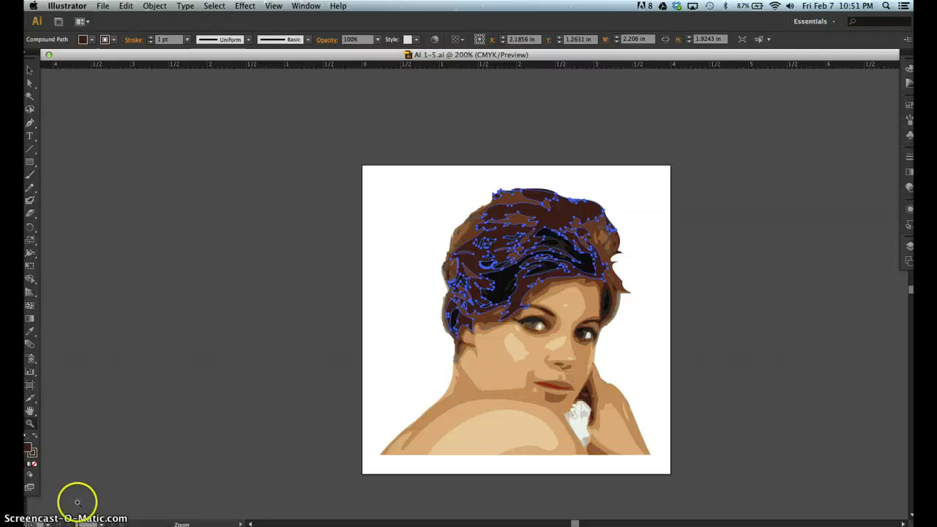
Set the document magnification to the 600% and 800% presets and zoom back out to 300%.
left_click(48, 521)
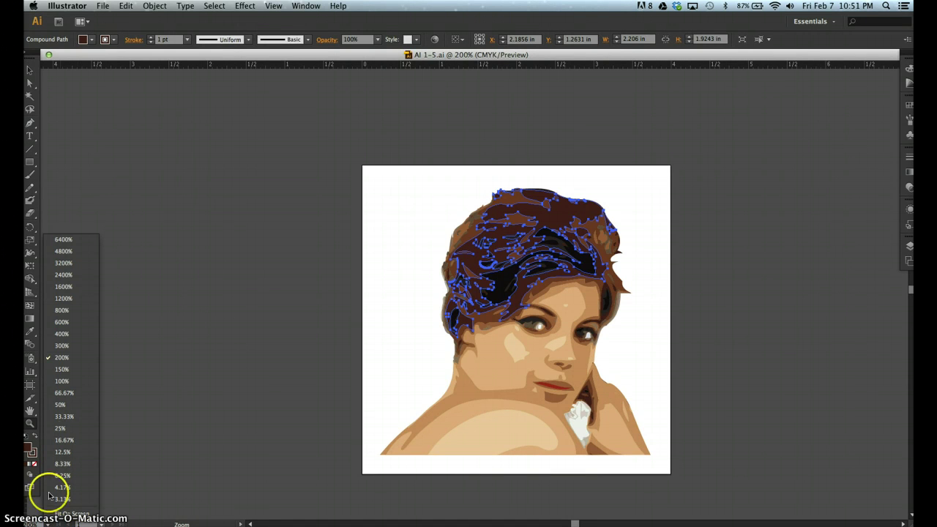
left_click(61, 322)
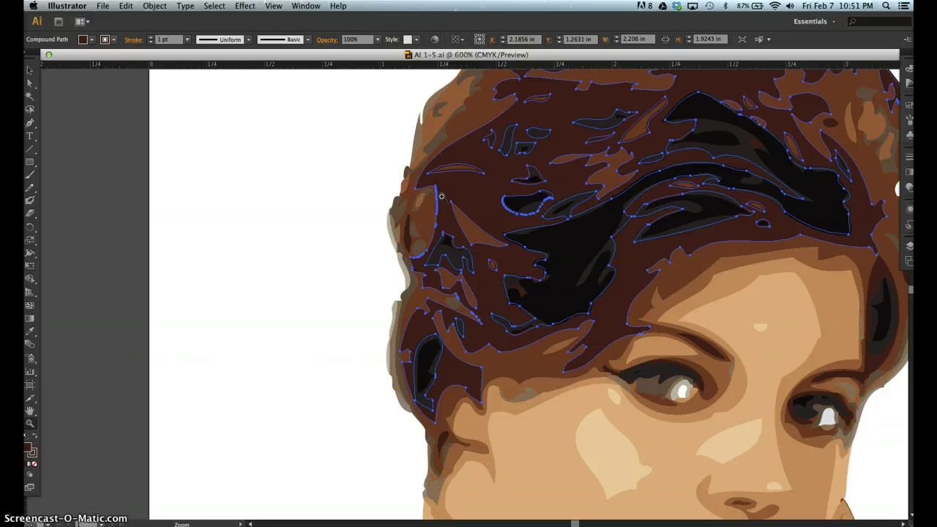
left_click(456, 129)
left_click(47, 524)
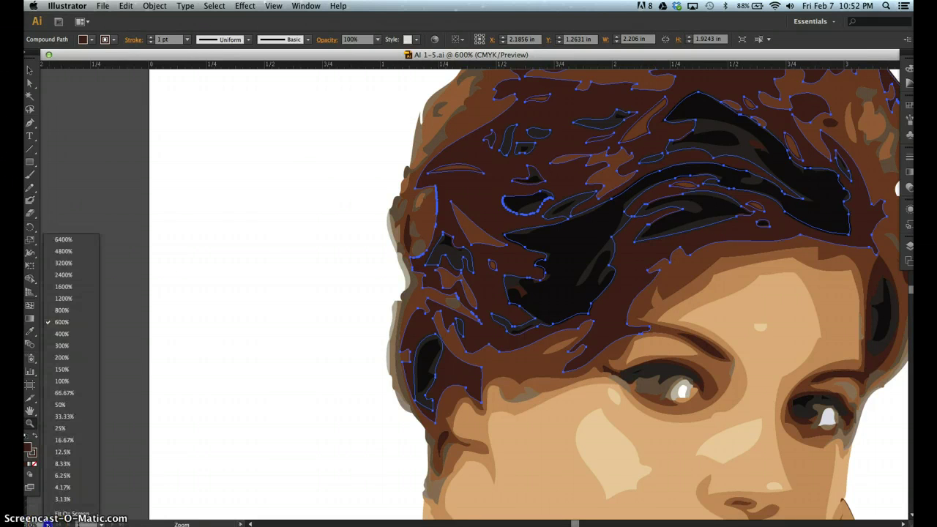
left_click(48, 312)
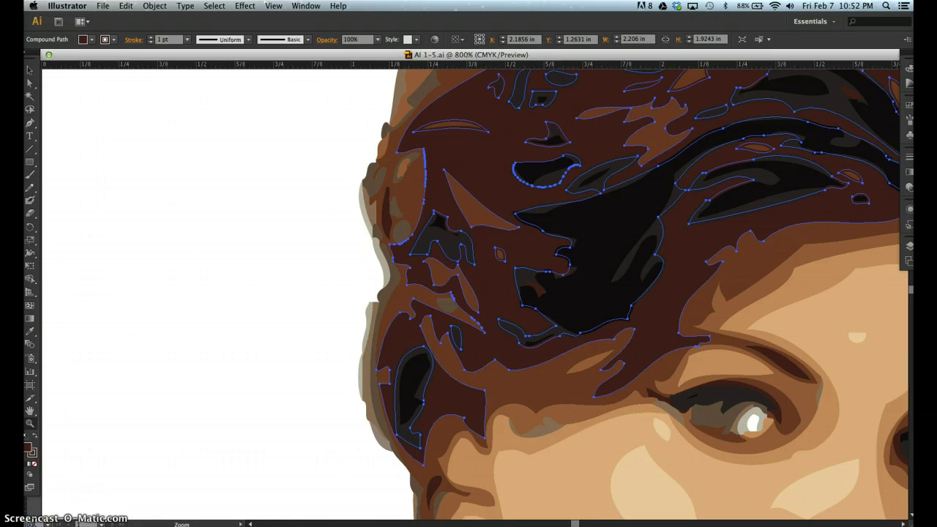
key("super+minus")
key("super+minus")
key("super+minus")
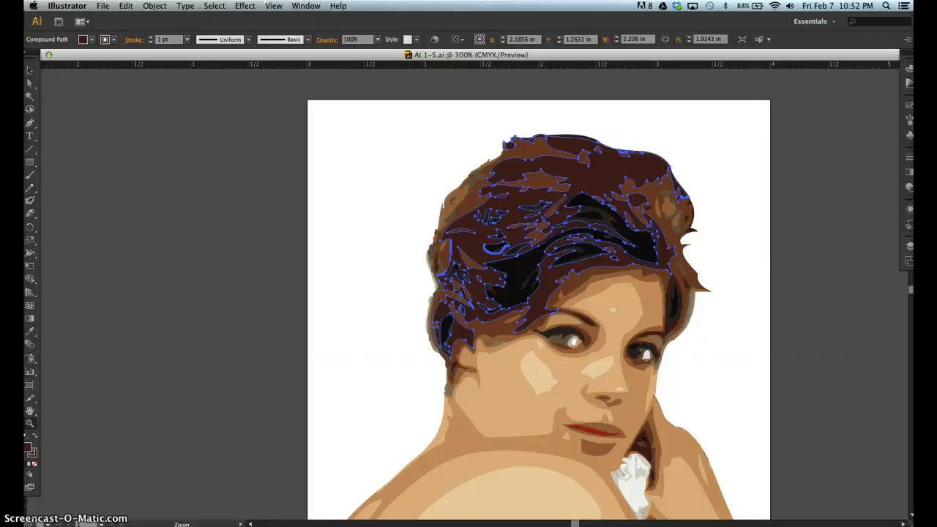
Pan the artwork with the Hand tool and return the magnification to 100%.
left_click(30, 409)
left_click_drag(493, 358, 414, 352)
left_click(400, 251)
left_click(379, 371)
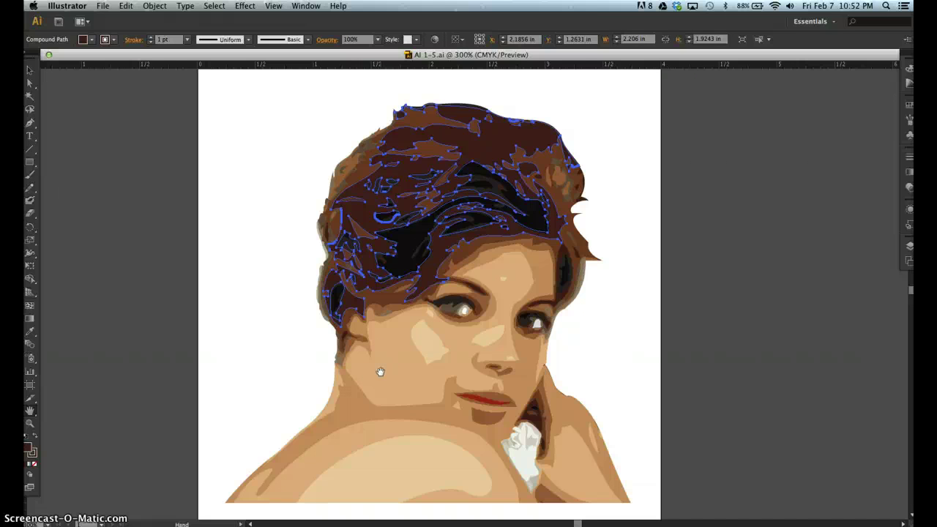
left_click(30, 423)
double_click(31, 424)
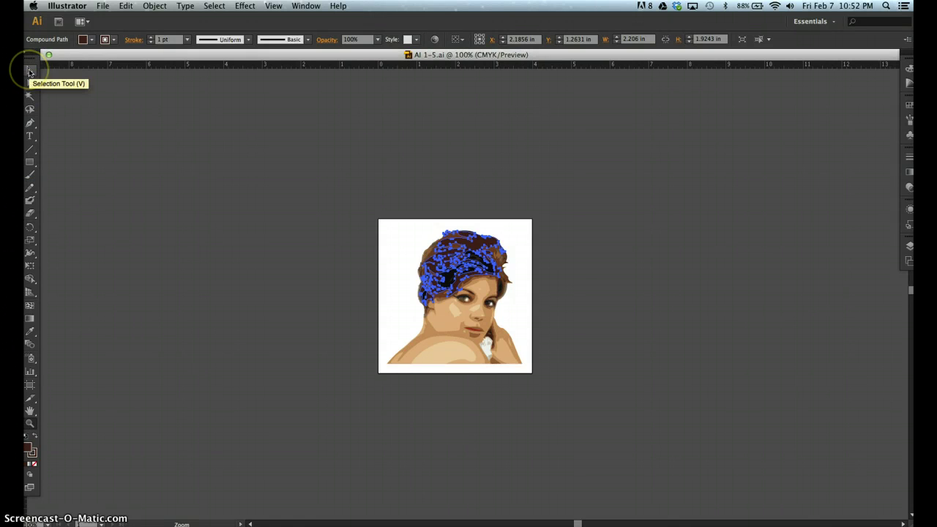
With the panels hidden, use the Direct Selection tool to select shapes in the hair and forehead, and show the panels again.
left_click(30, 71)
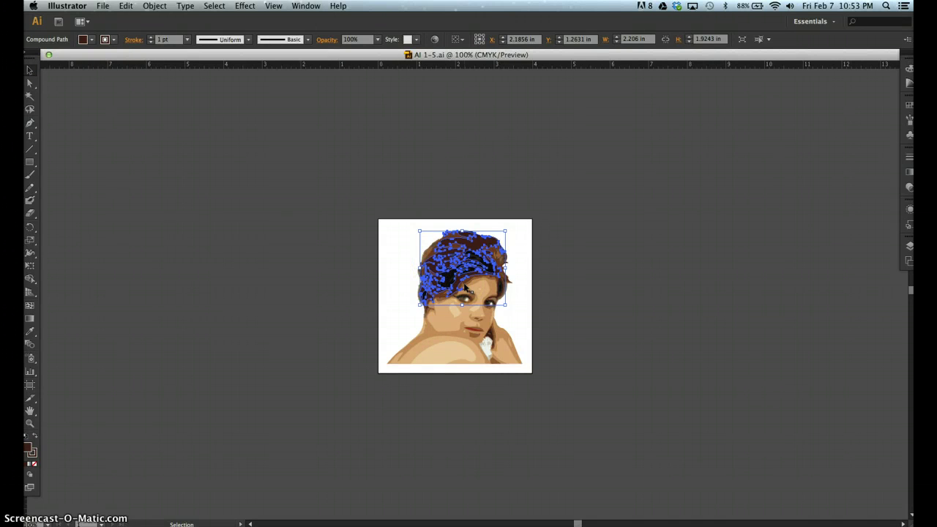
key("a")
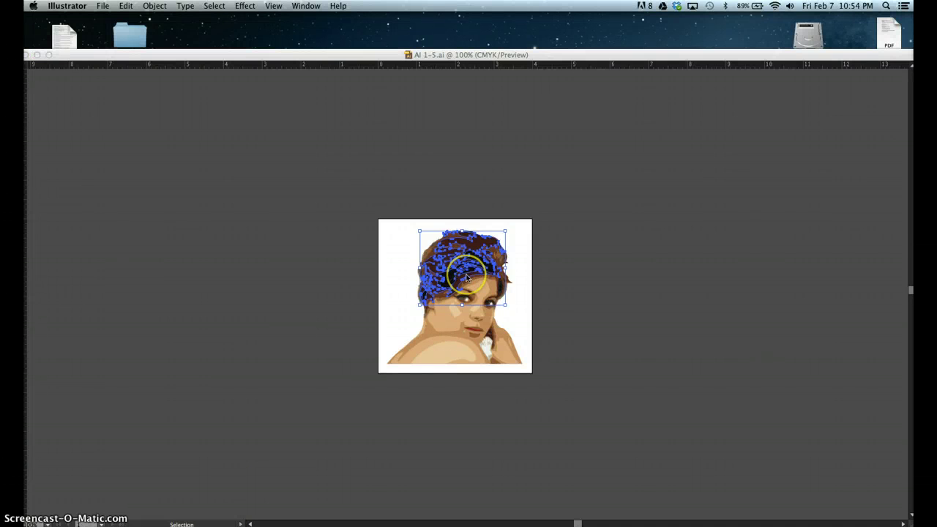
left_click(467, 277)
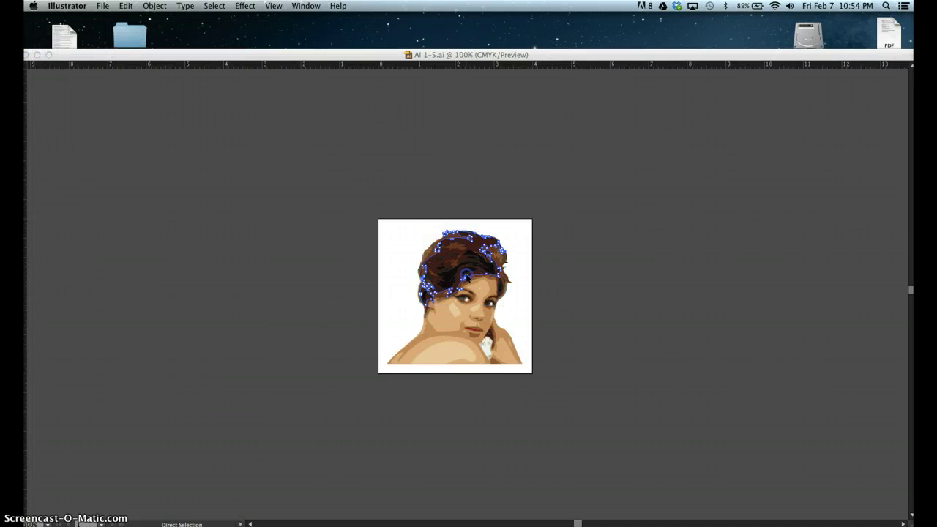
left_click(483, 298)
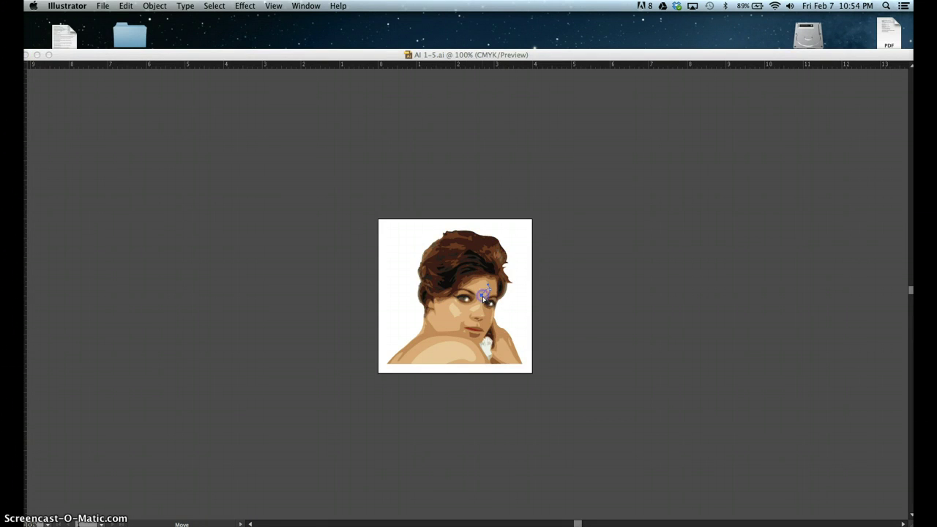
left_click(449, 286)
key("Tab")
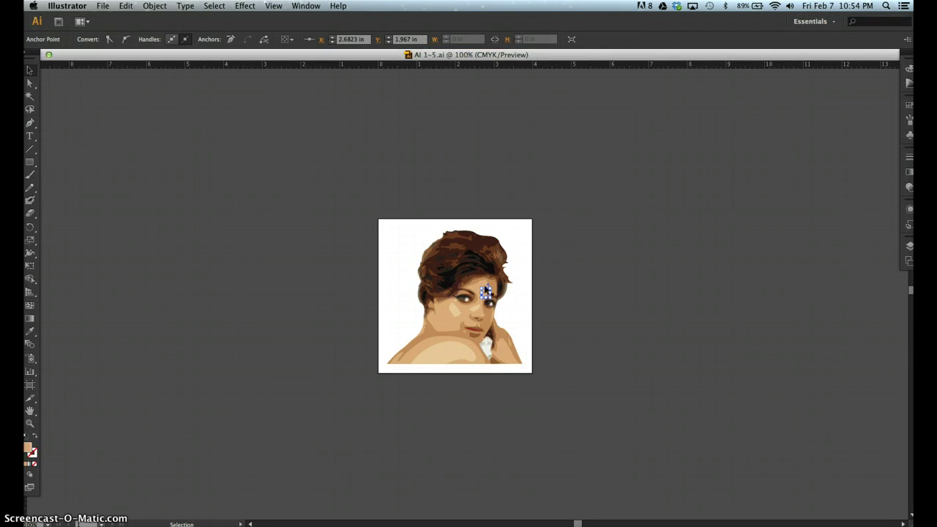
Clear the forehead shape's selection, then view the artwork's context menu and dismiss it without choosing a command.
left_click(527, 288)
left_click(522, 310)
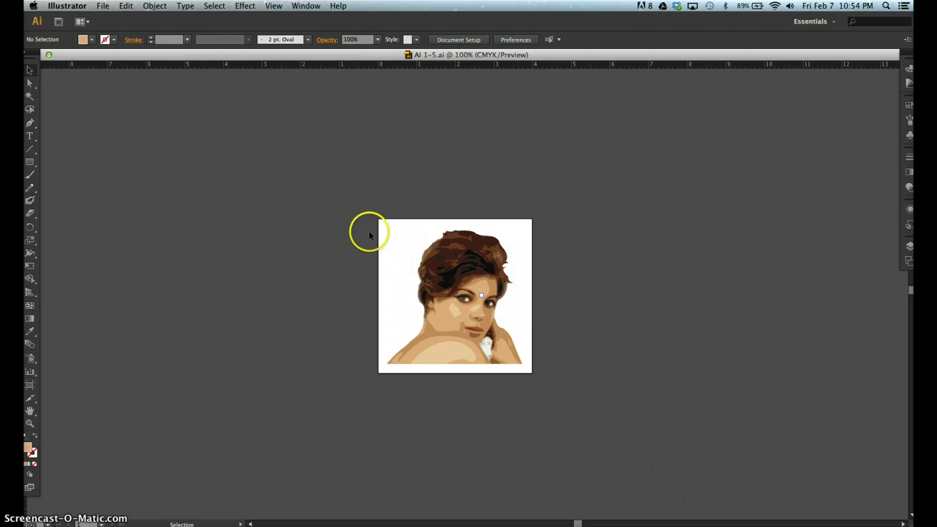
left_click(395, 234)
left_click(439, 307)
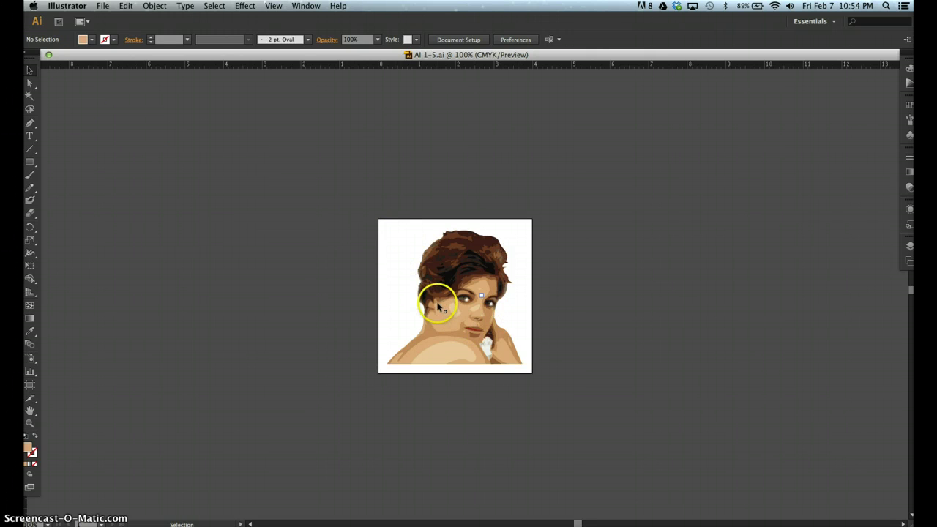
left_click(404, 275)
left_click(459, 312)
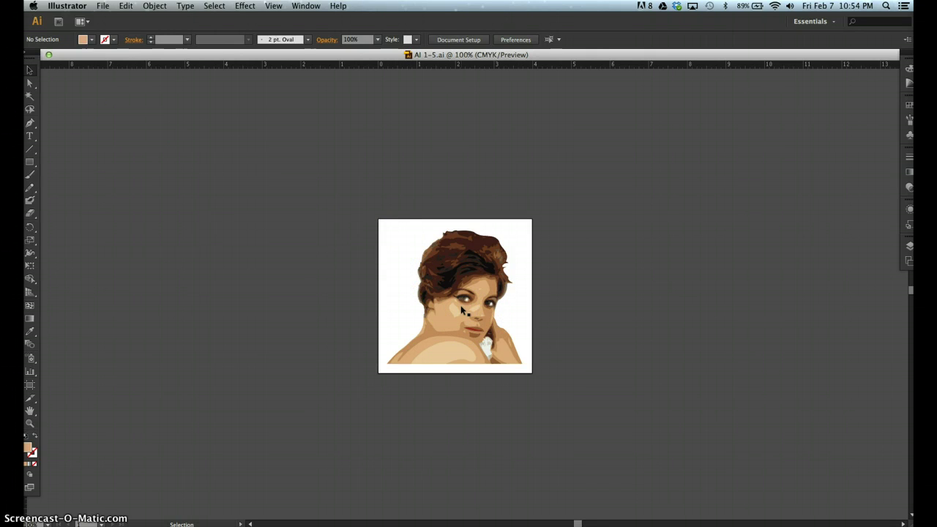
right_click(448, 300)
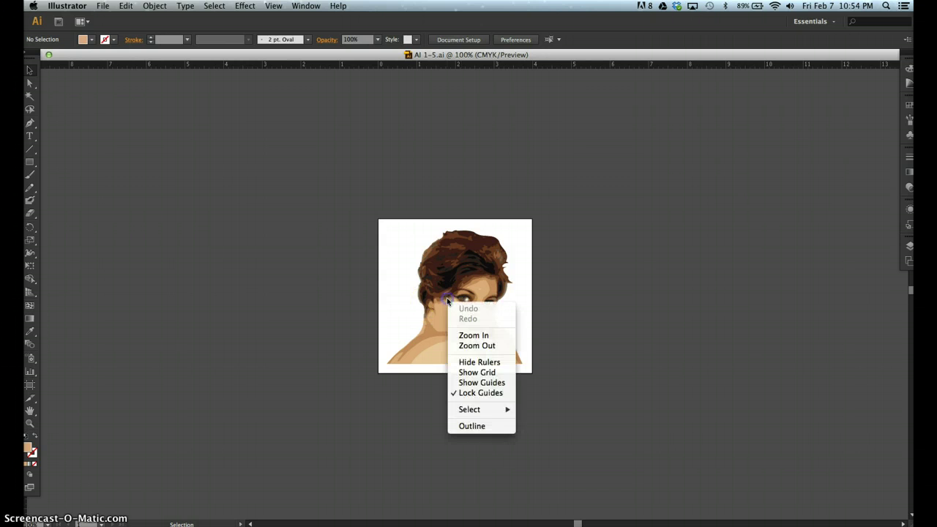
left_click(448, 300)
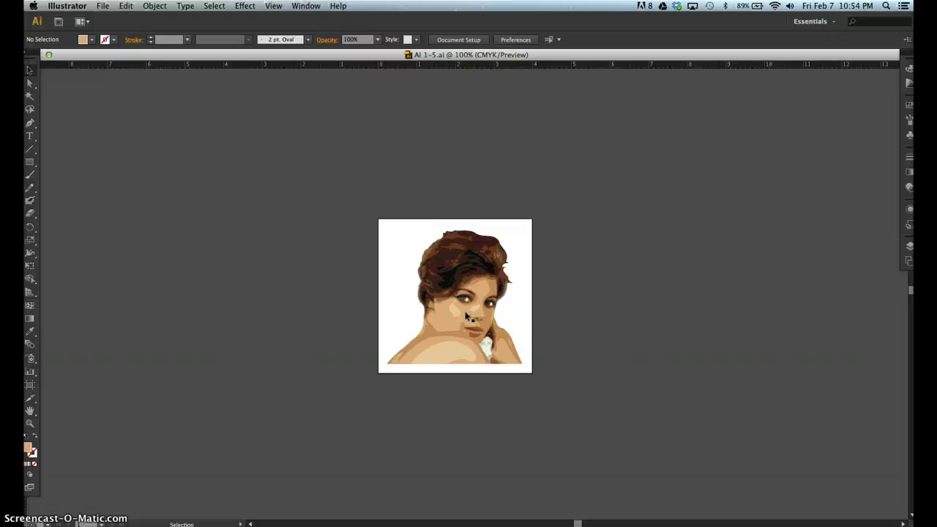
Zoom in around the eye to 300% with the temporary Zoom tool and move the view down to the shoulder.
key("super+space")
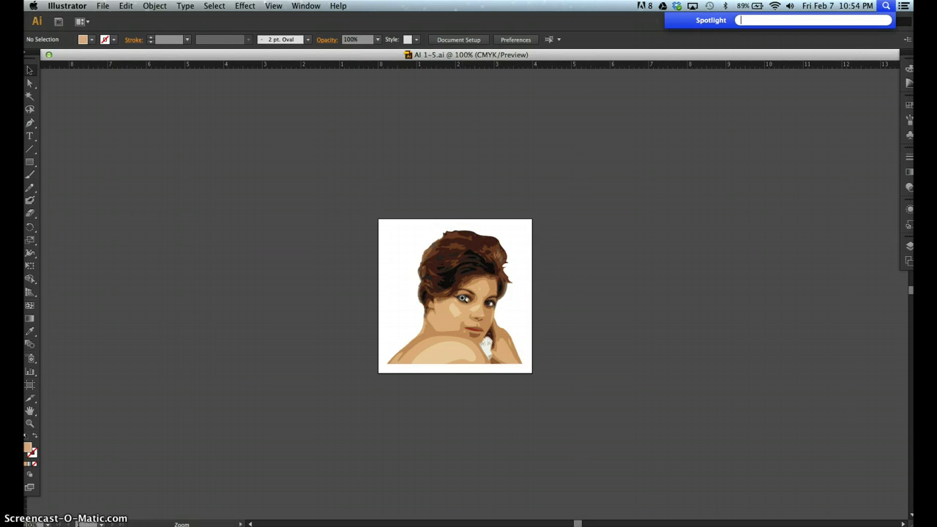
left_click(463, 298)
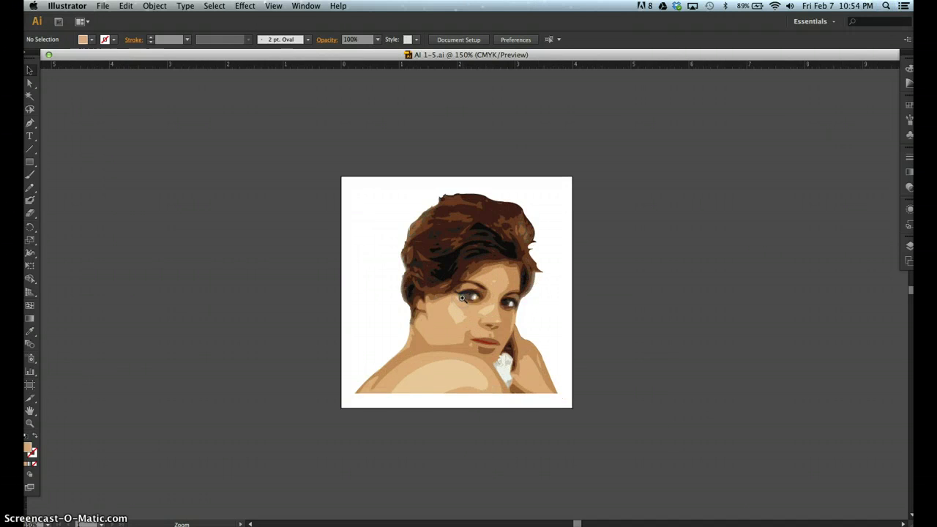
left_click(462, 298)
left_click(462, 298)
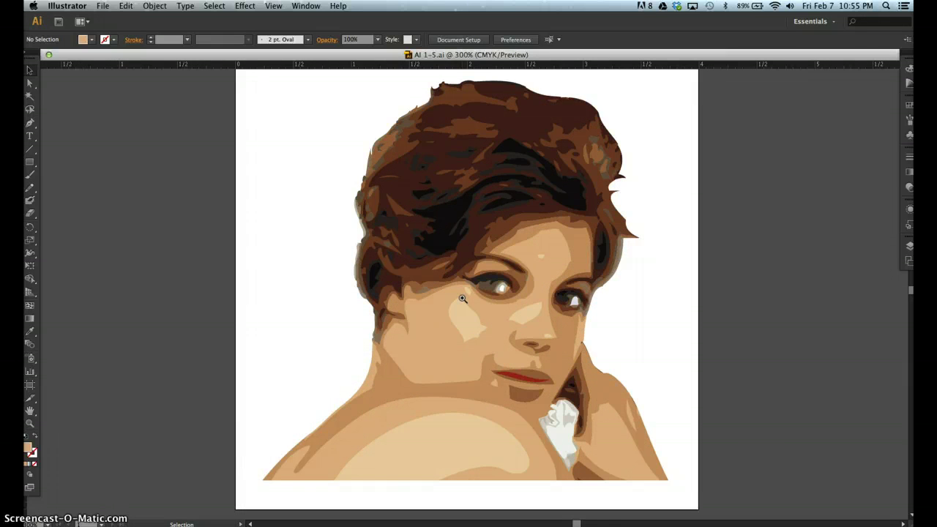
scroll(463, 298, "up", 3)
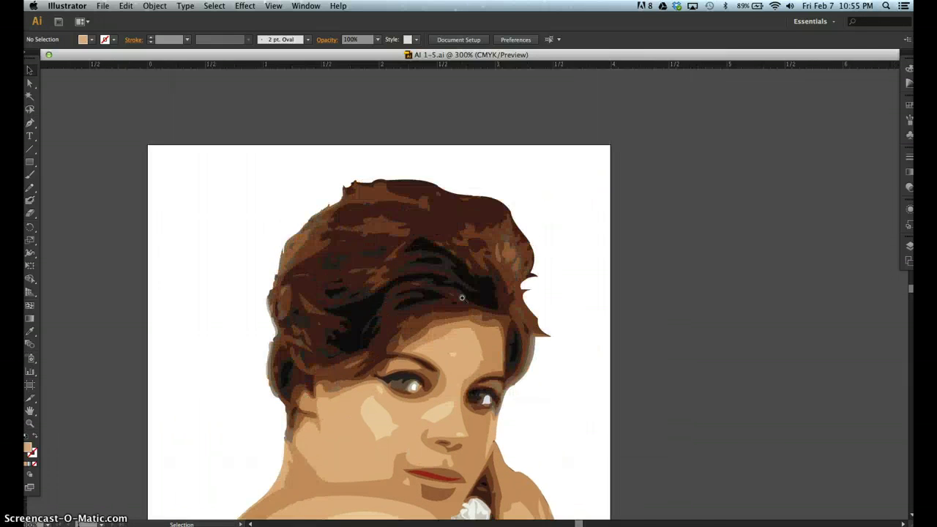
scroll(462, 298, "down", 5)
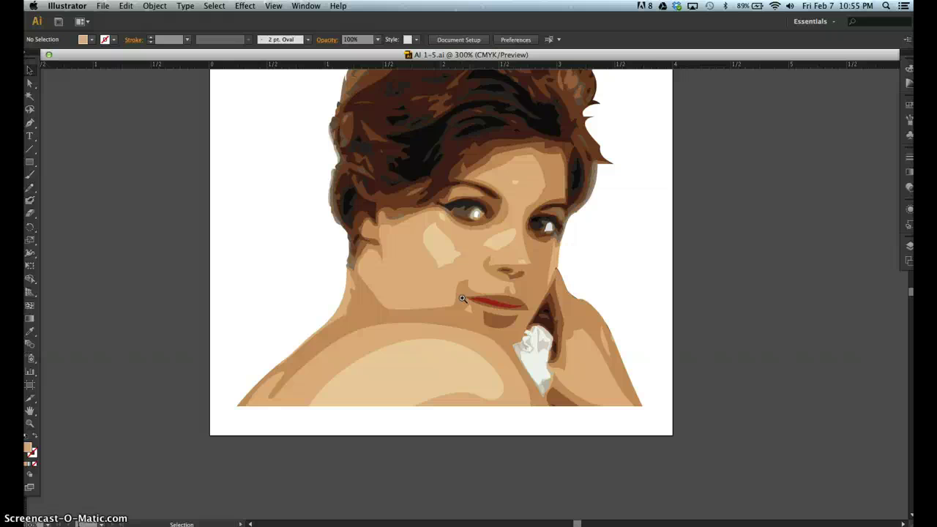
Try to zoom out of the artwork with the temporary Zoom tool and close the Finder search windows.
left_click(469, 308)
key("alt+super+space")
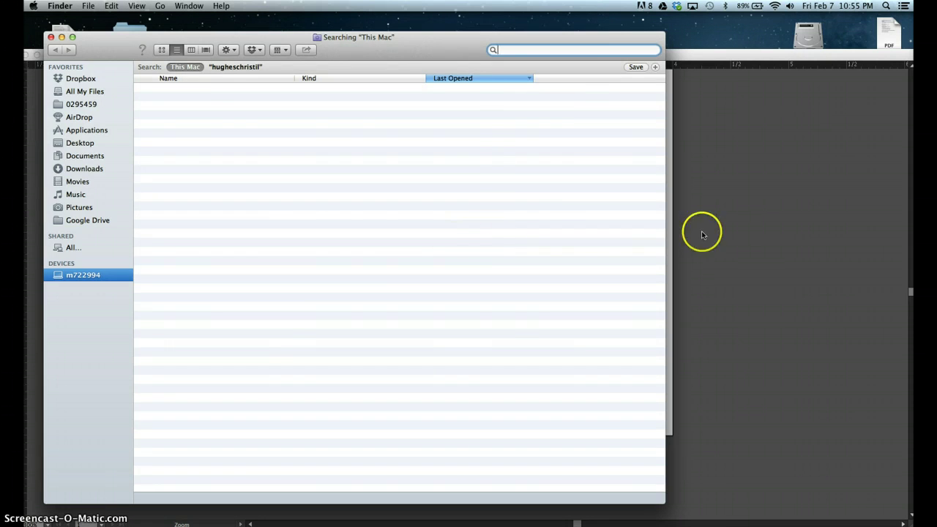
left_click(732, 237)
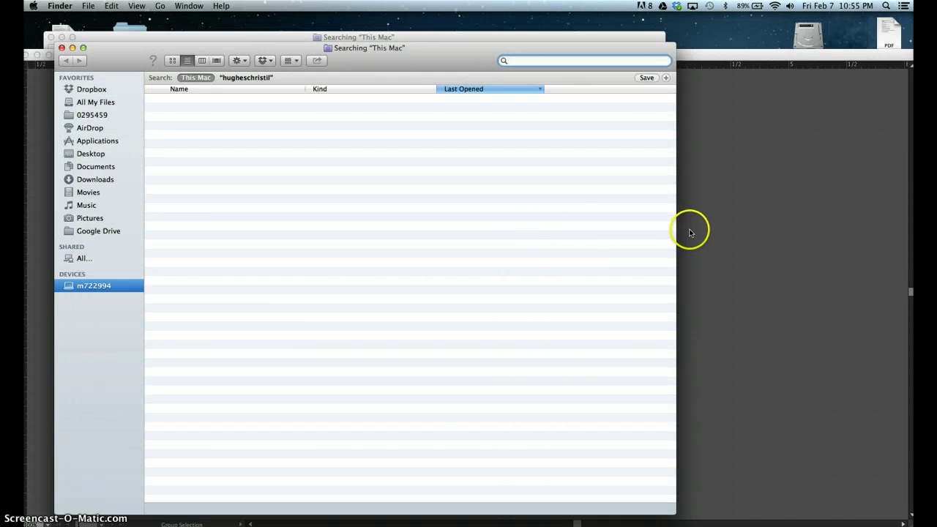
left_click(689, 228)
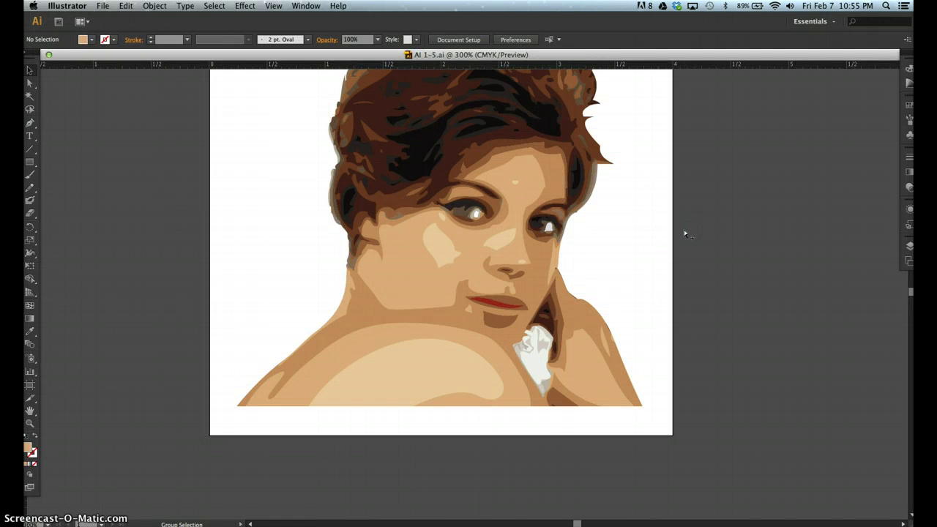
left_click(502, 246)
left_click(548, 242)
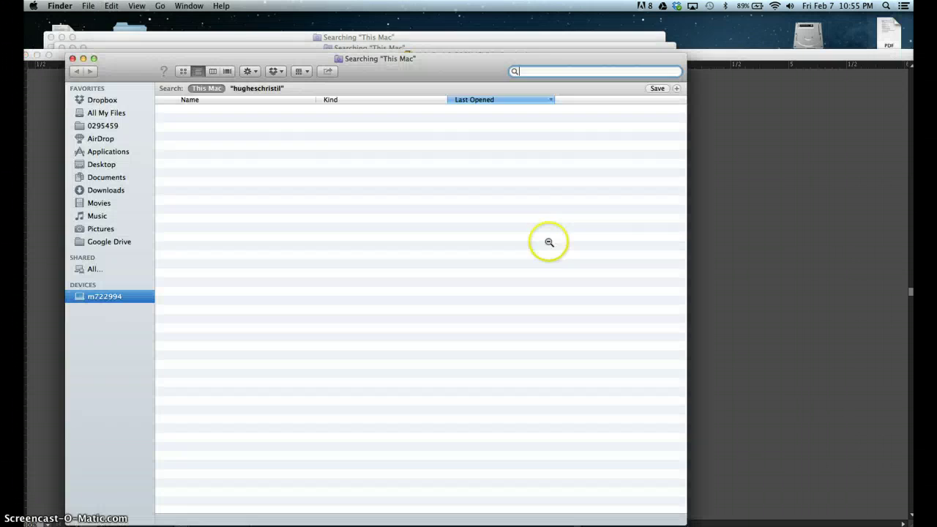
left_click(780, 236)
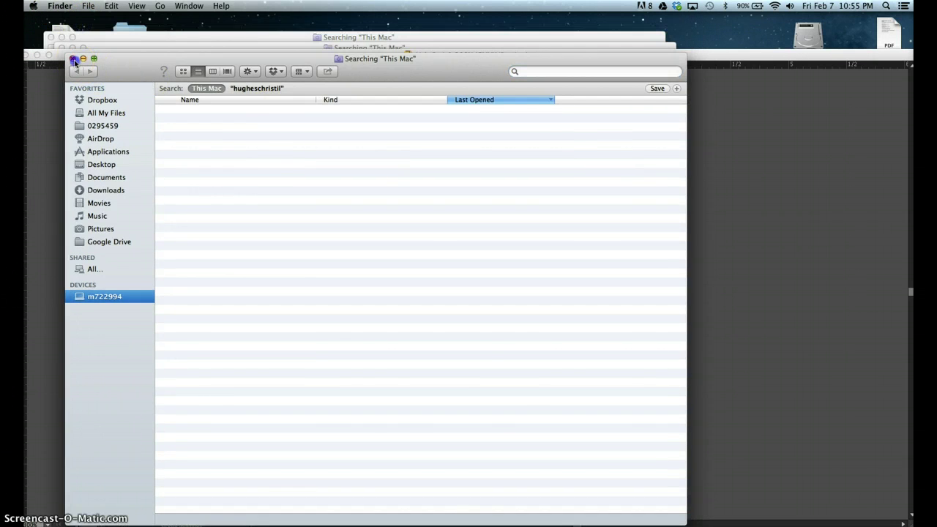
left_click(73, 58)
left_click(61, 48)
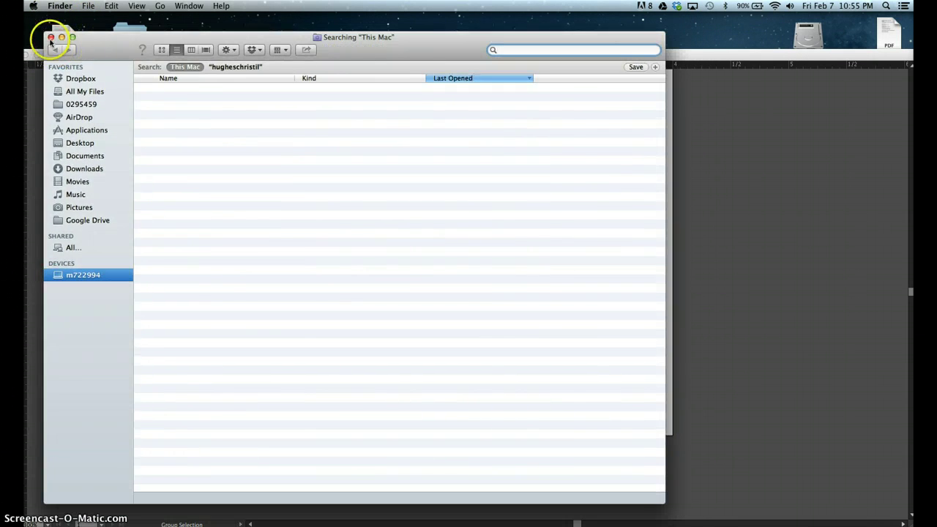
left_click(50, 37)
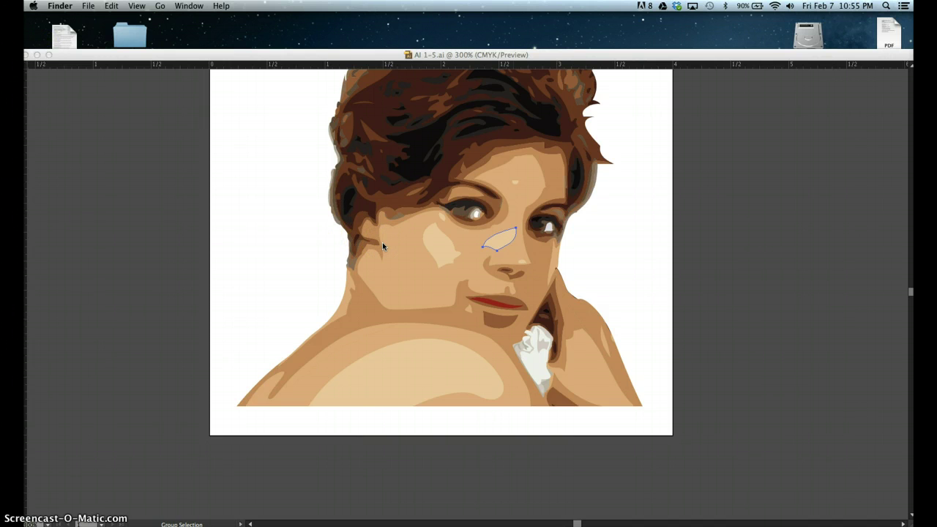
Switch back to the portrait in Illustrator and deselect the highlight shape beside the nose.
left_click(458, 222)
left_click(767, 272)
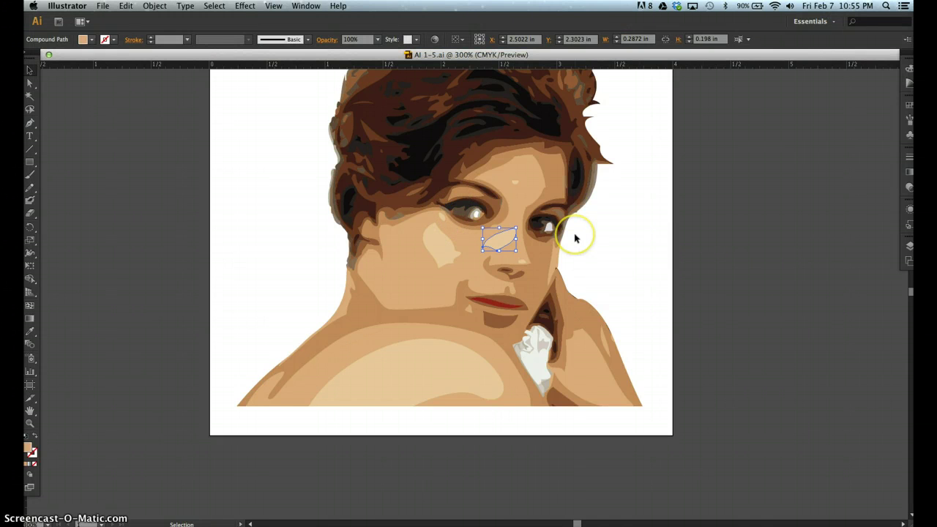
key("a")
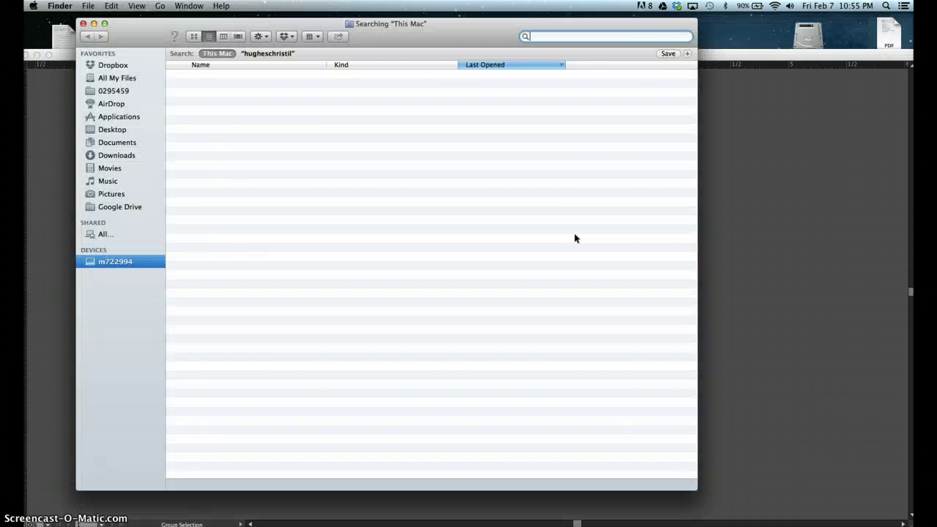
left_click(587, 223)
left_click(755, 211)
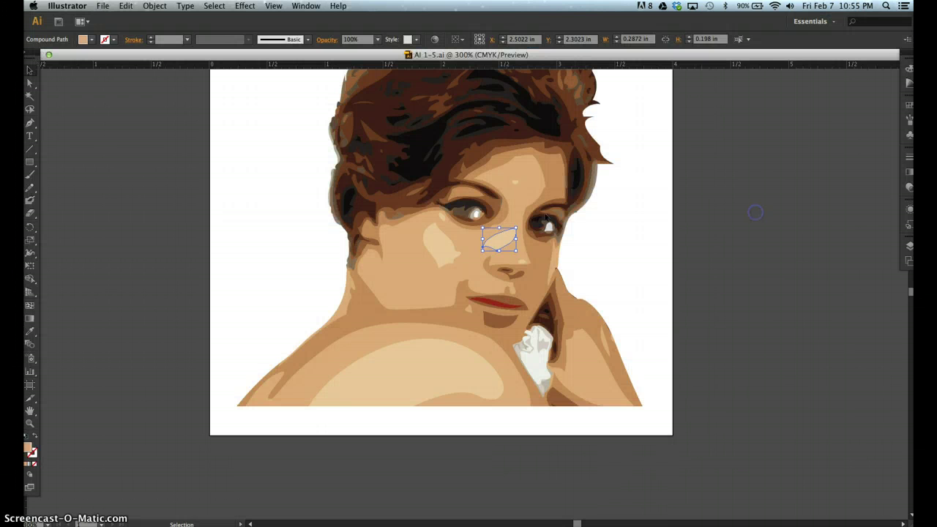
left_click(499, 233)
left_click(632, 249)
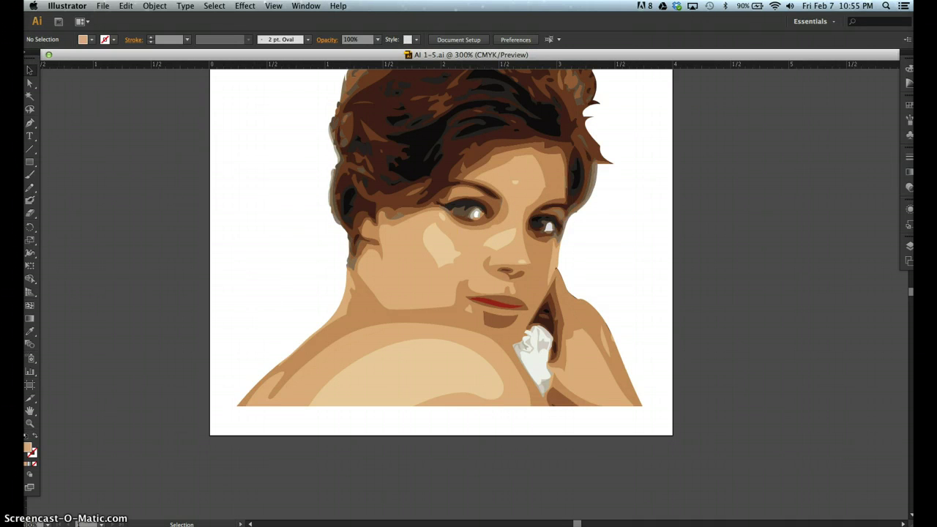
Zoom out to 100% with the Zoom tool, and zoom back in to 200% on the hair.
left_click(30, 423)
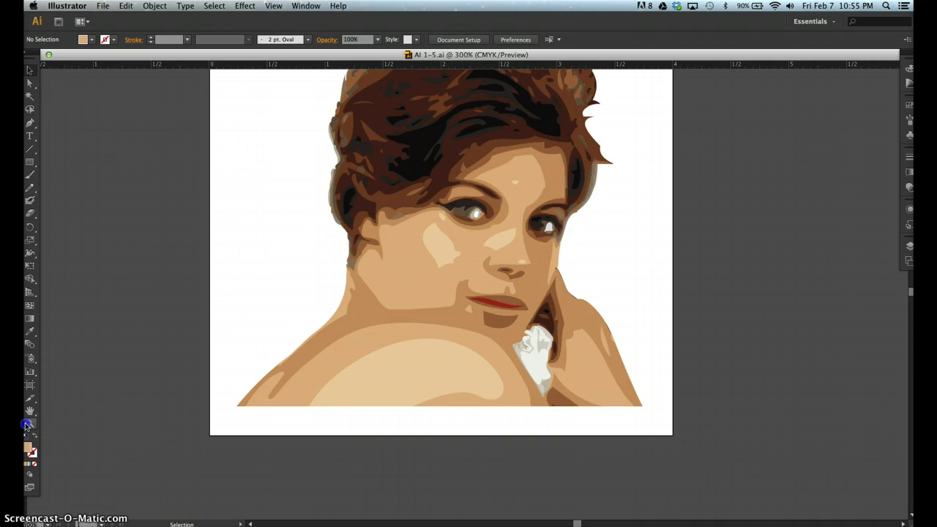
left_click(457, 260, "alt")
left_click(457, 260, "alt")
left_click(457, 260, "alt")
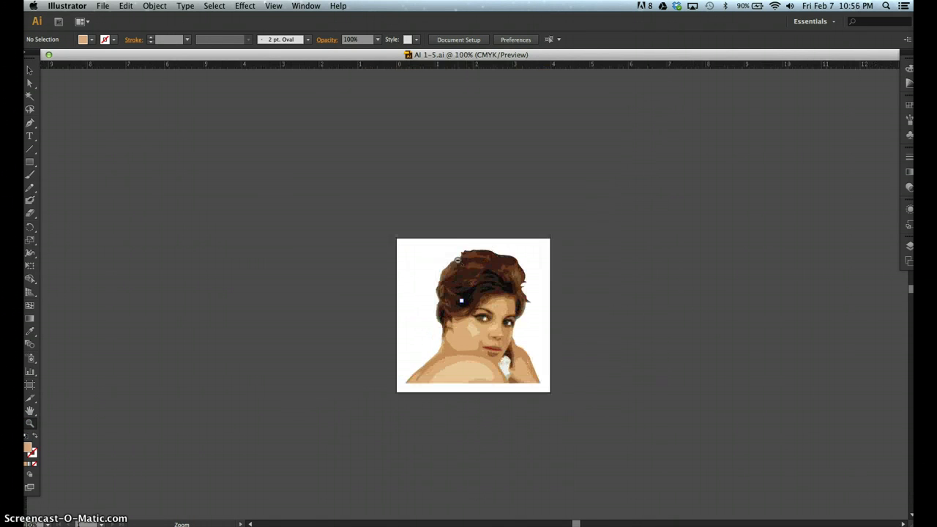
left_click(457, 260)
left_click(458, 260)
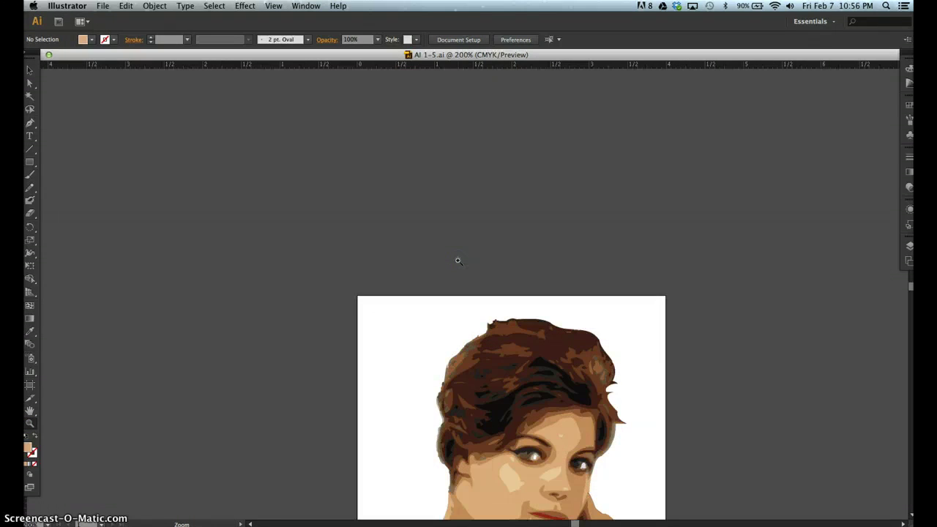
scroll(458, 260, "down", 5)
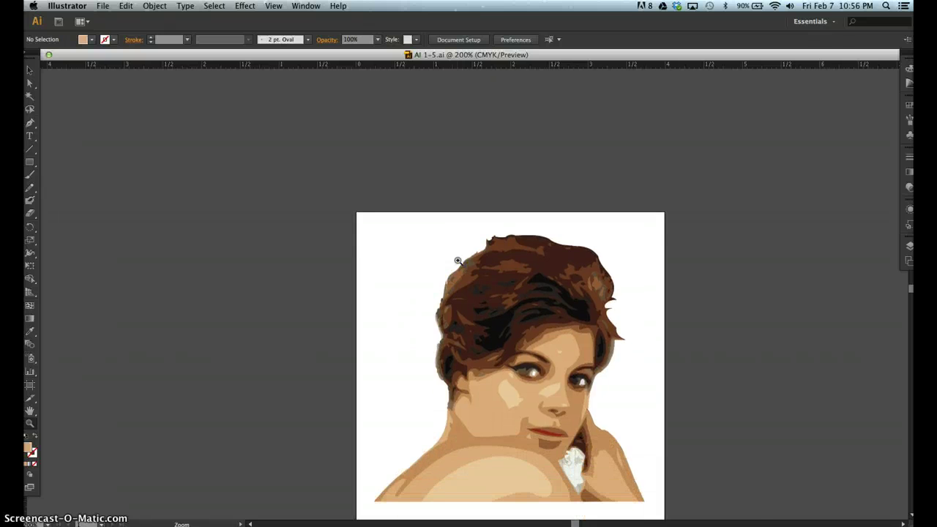
Zoom in and out repeatedly at the hair's edge with the Zoom tool, finishing at 200%.
left_click(457, 260)
left_click(458, 260, "alt")
left_click(457, 260, "alt")
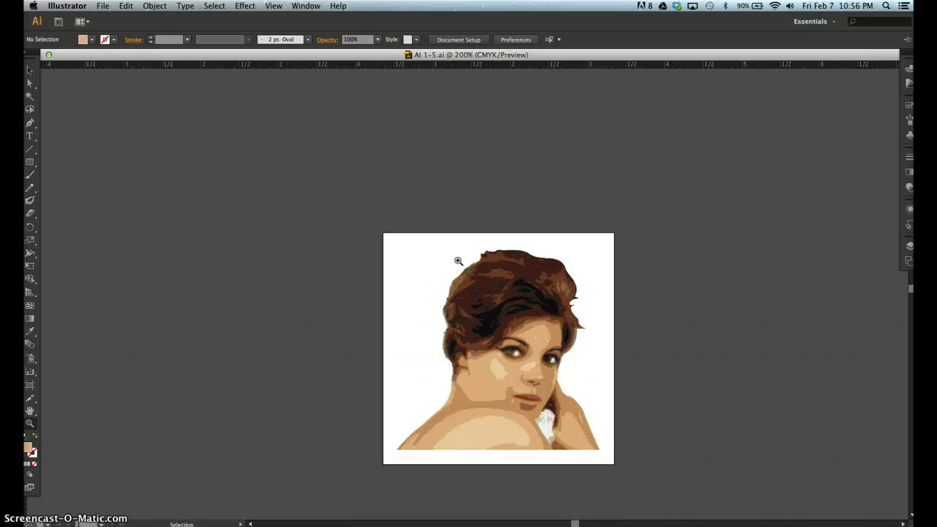
left_click(457, 260)
left_click(457, 259)
left_click(457, 260)
left_click(458, 260)
left_click(458, 260)
left_click(458, 259, "alt")
left_click(458, 259, "alt")
left_click(457, 260, "alt")
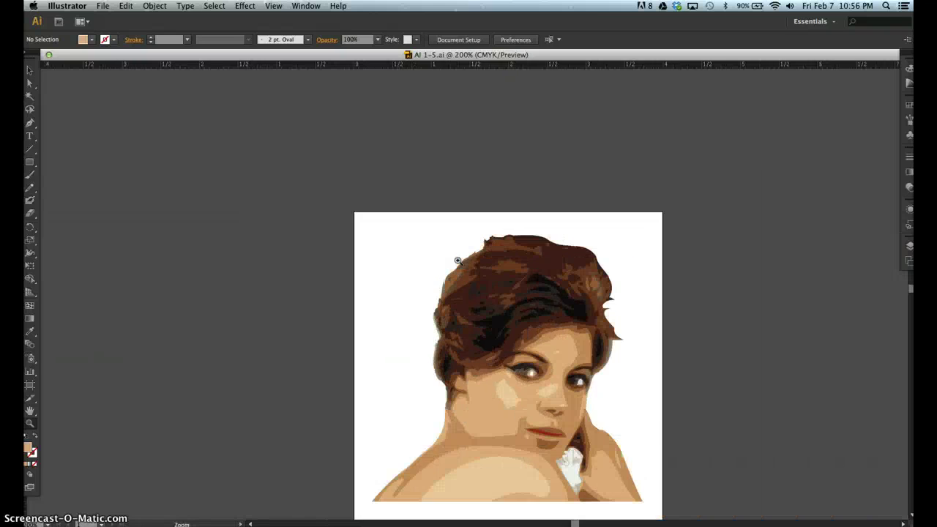
left_click(457, 260)
left_click(458, 260)
left_click(457, 260)
left_click(458, 260, "alt")
left_click(458, 260, "alt")
left_click(458, 260, "alt")
scroll(470, 293, "down", 3)
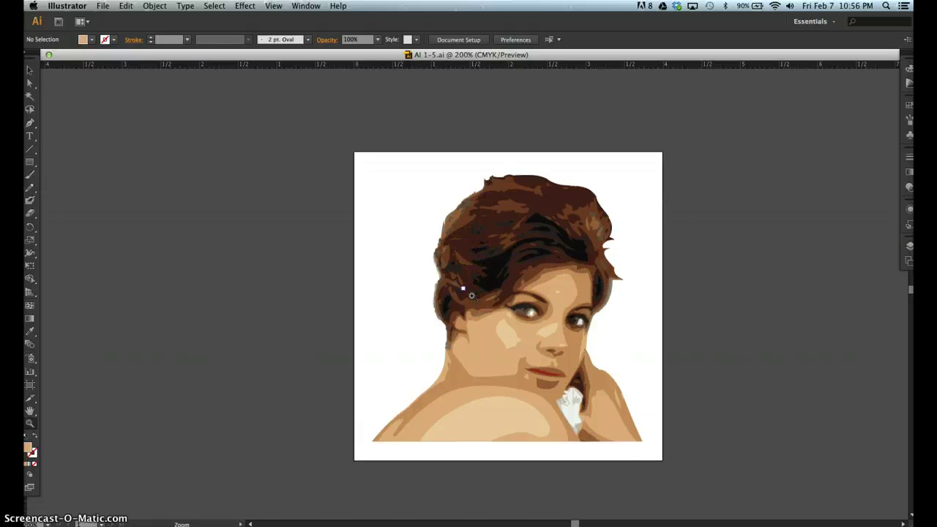
Alternate zooming in and out around the ear and cheek with the Zoom tool, finishing at 300%.
left_click(472, 296)
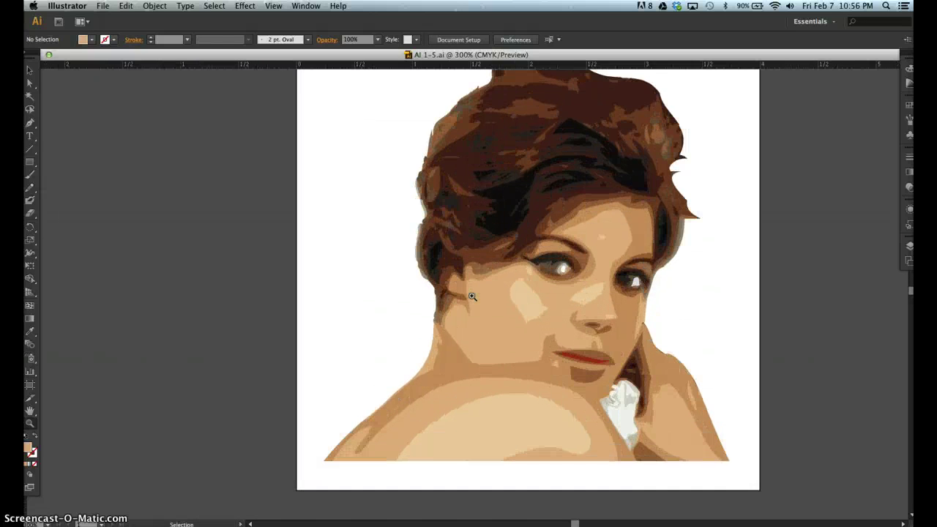
left_click(472, 296)
left_click(473, 296, "alt")
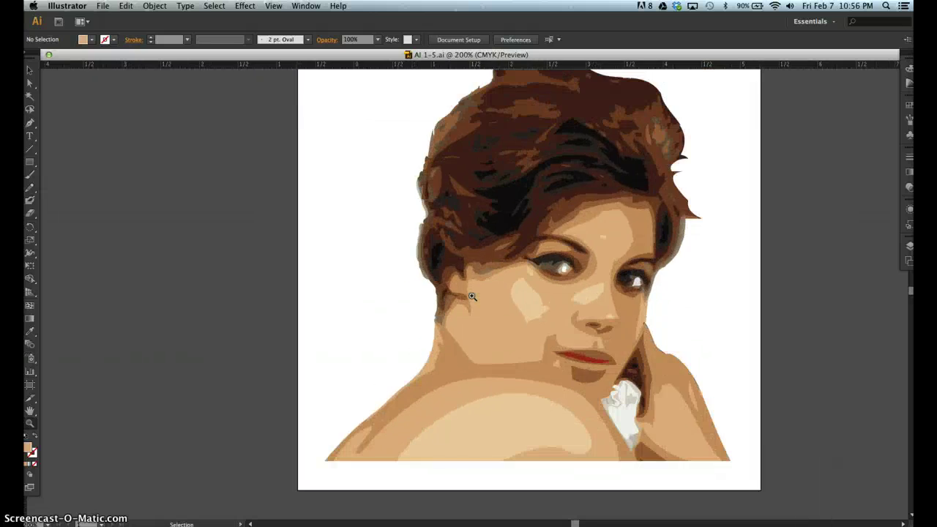
left_click(472, 296, "alt")
left_click(473, 296)
left_click(472, 295)
left_click(472, 296)
left_click(472, 296)
left_click(472, 295, "alt")
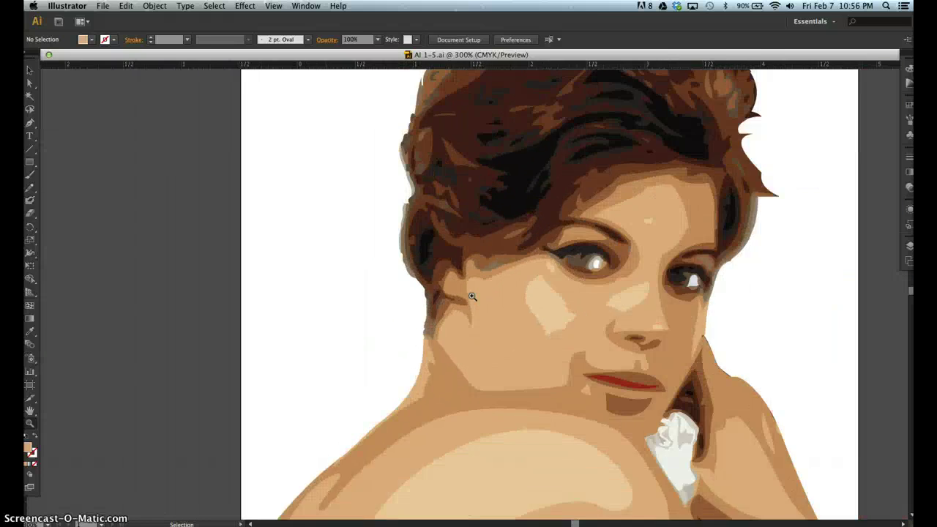
left_click(473, 295, "alt")
left_click(472, 296, "alt")
left_click(472, 296)
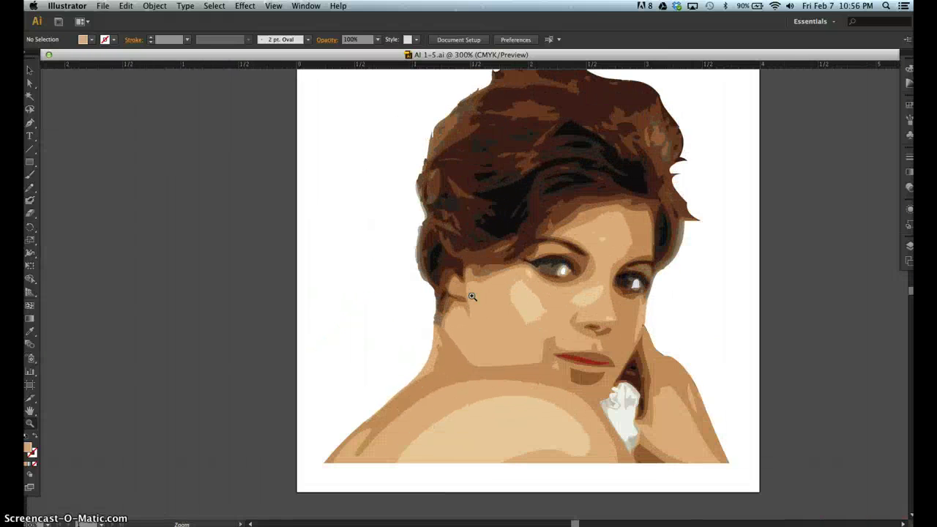
left_click(472, 295, "alt")
left_click(472, 296)
left_click(526, 313)
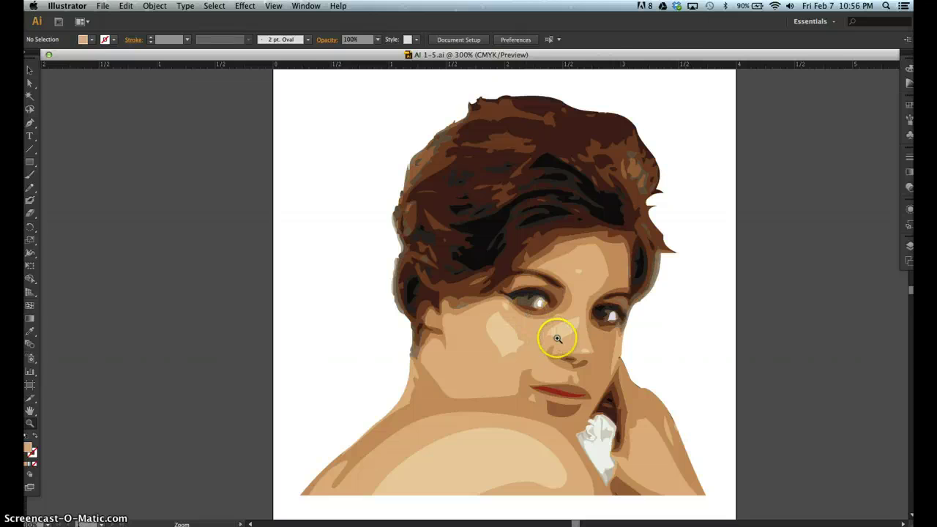